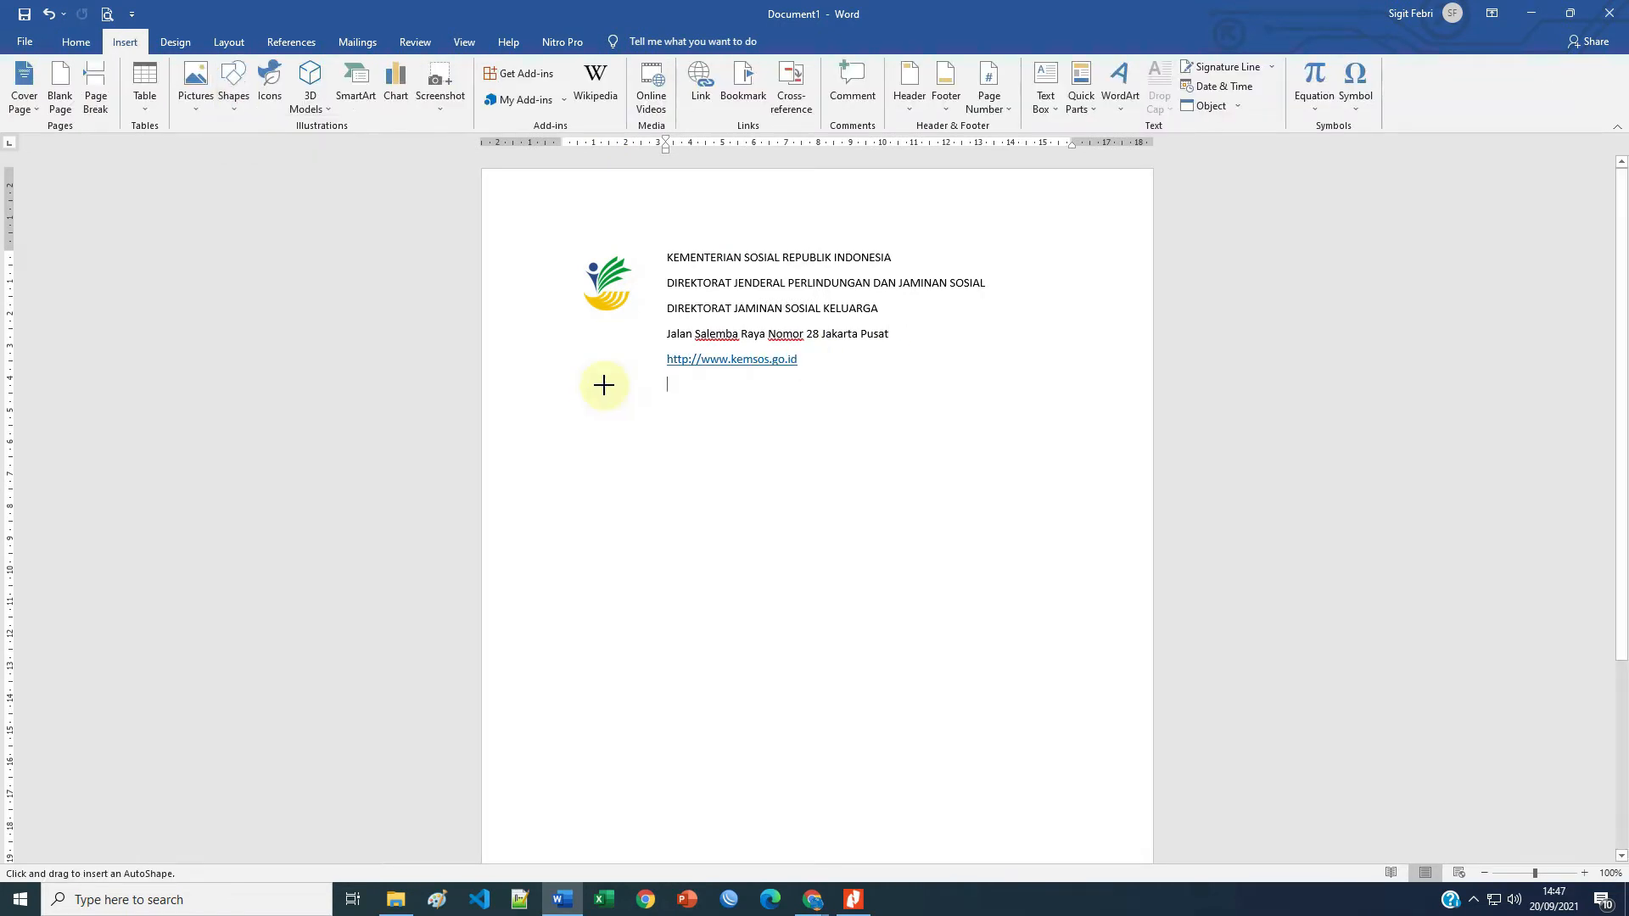
# - Draw a horizontal line about 15.5 cm long below the web address and set its width to 3.75 pt
pyautogui.moveTo(591, 382); pyautogui.dragTo(1088, 392)
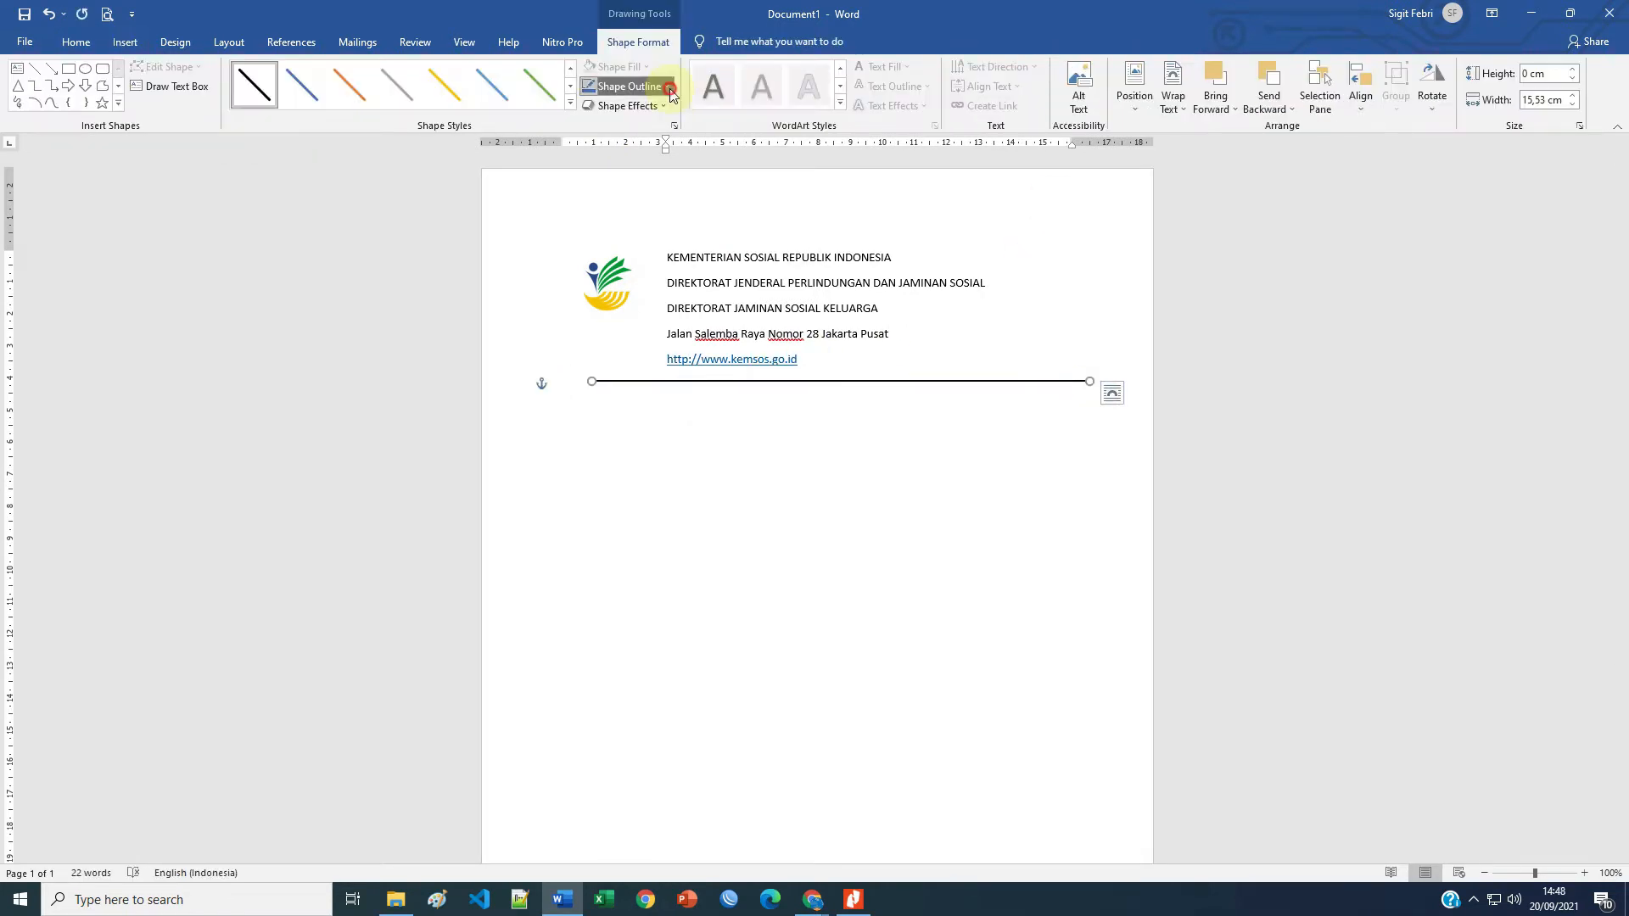
pyautogui.click(625, 86)
pyautogui.moveTo(618, 276)
pyautogui.click(806, 454)
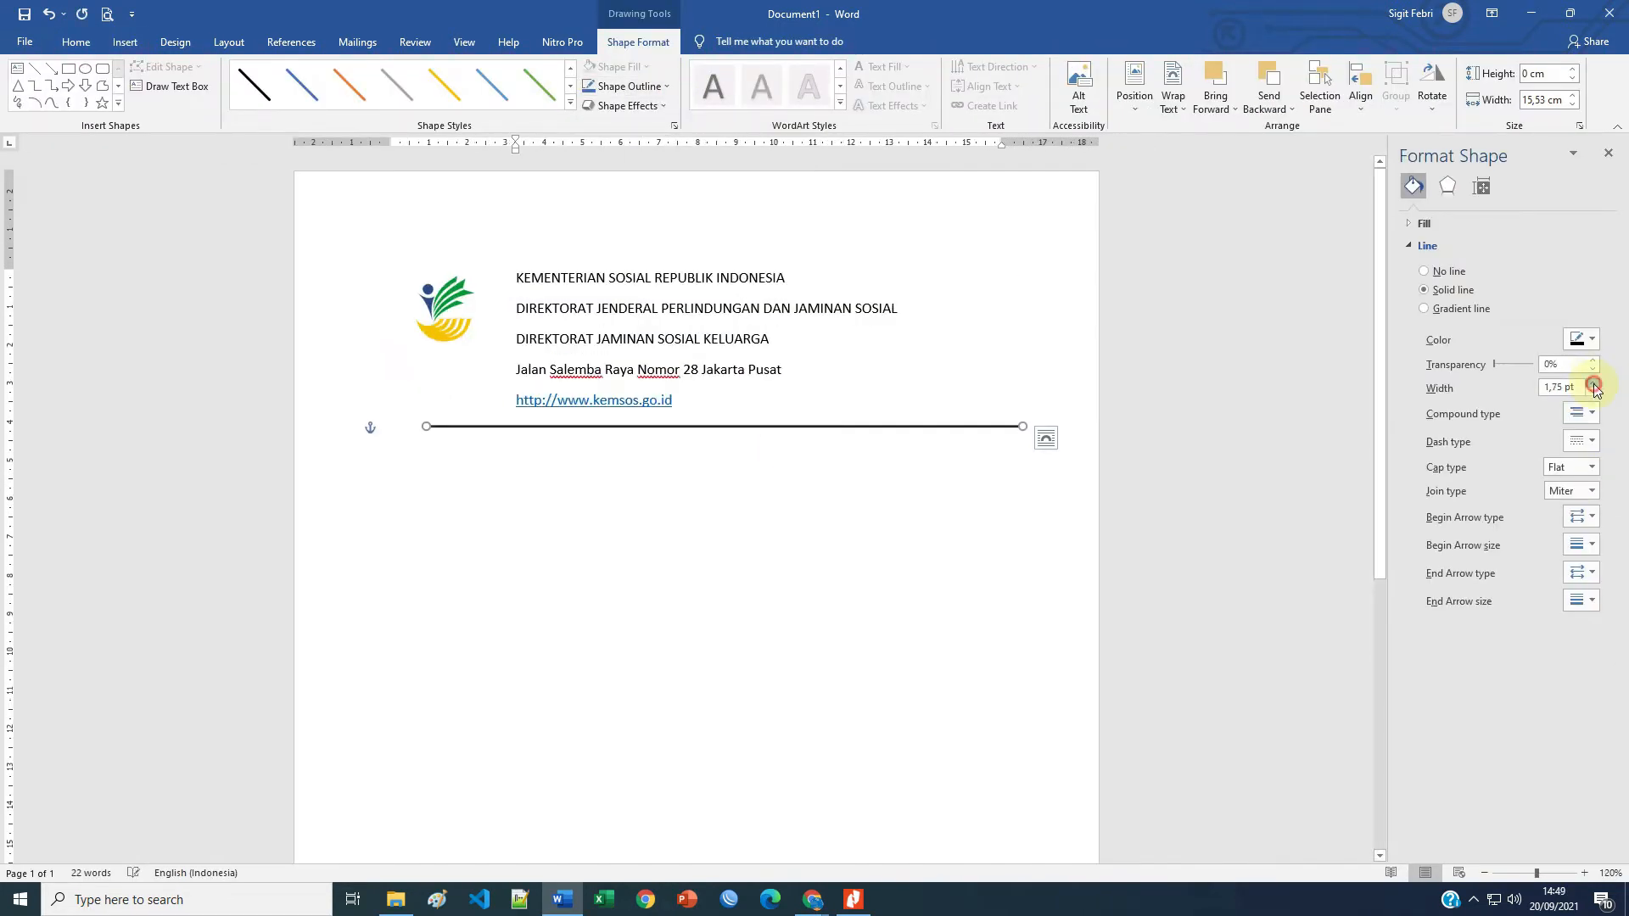
pyautogui.click(1594, 383)
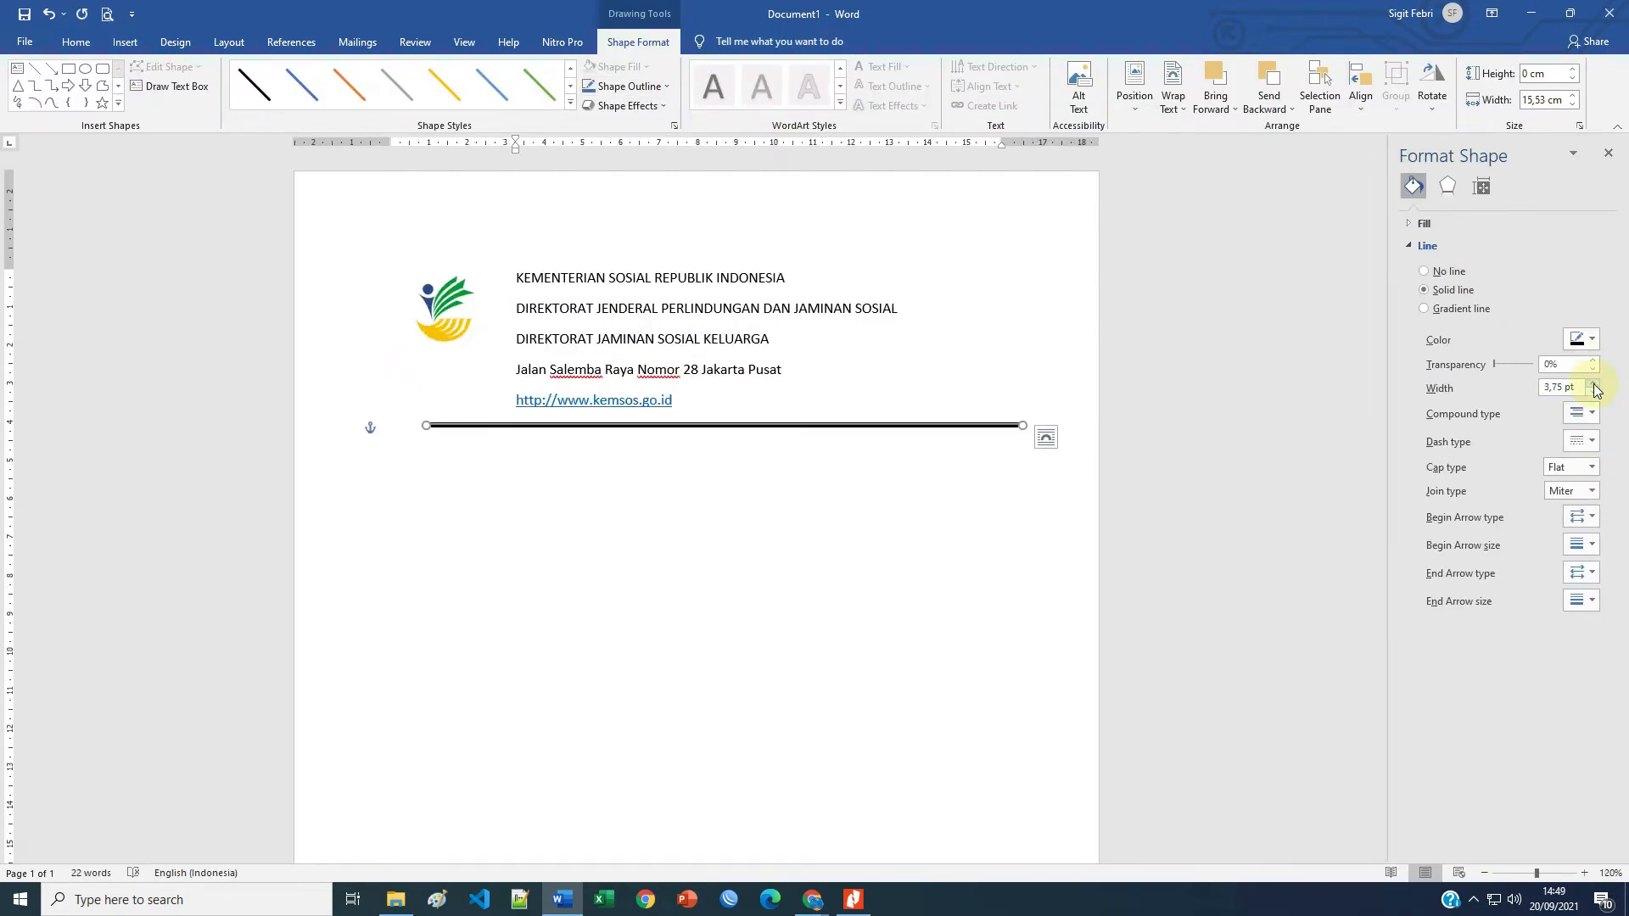
pyautogui.click(990, 483)
# - Make the KEMENTERIAN SOSIAL REPUBLIK INDONESIA line bold and enlarge its font by three size increments
pyautogui.moveTo(514, 277); pyautogui.dragTo(876, 314)
pyautogui.moveTo(516, 278); pyautogui.dragTo(789, 280)
pyautogui.click(156, 100)
pyautogui.click(291, 73)
pyautogui.click(291, 73)
pyautogui.click(291, 73)
# - Center all five text lines of the letterhead
pyautogui.click(428, 100)
pyautogui.moveTo(736, 412); pyautogui.dragTo(548, 323)
pyautogui.click(428, 101)
pyautogui.click(901, 374)
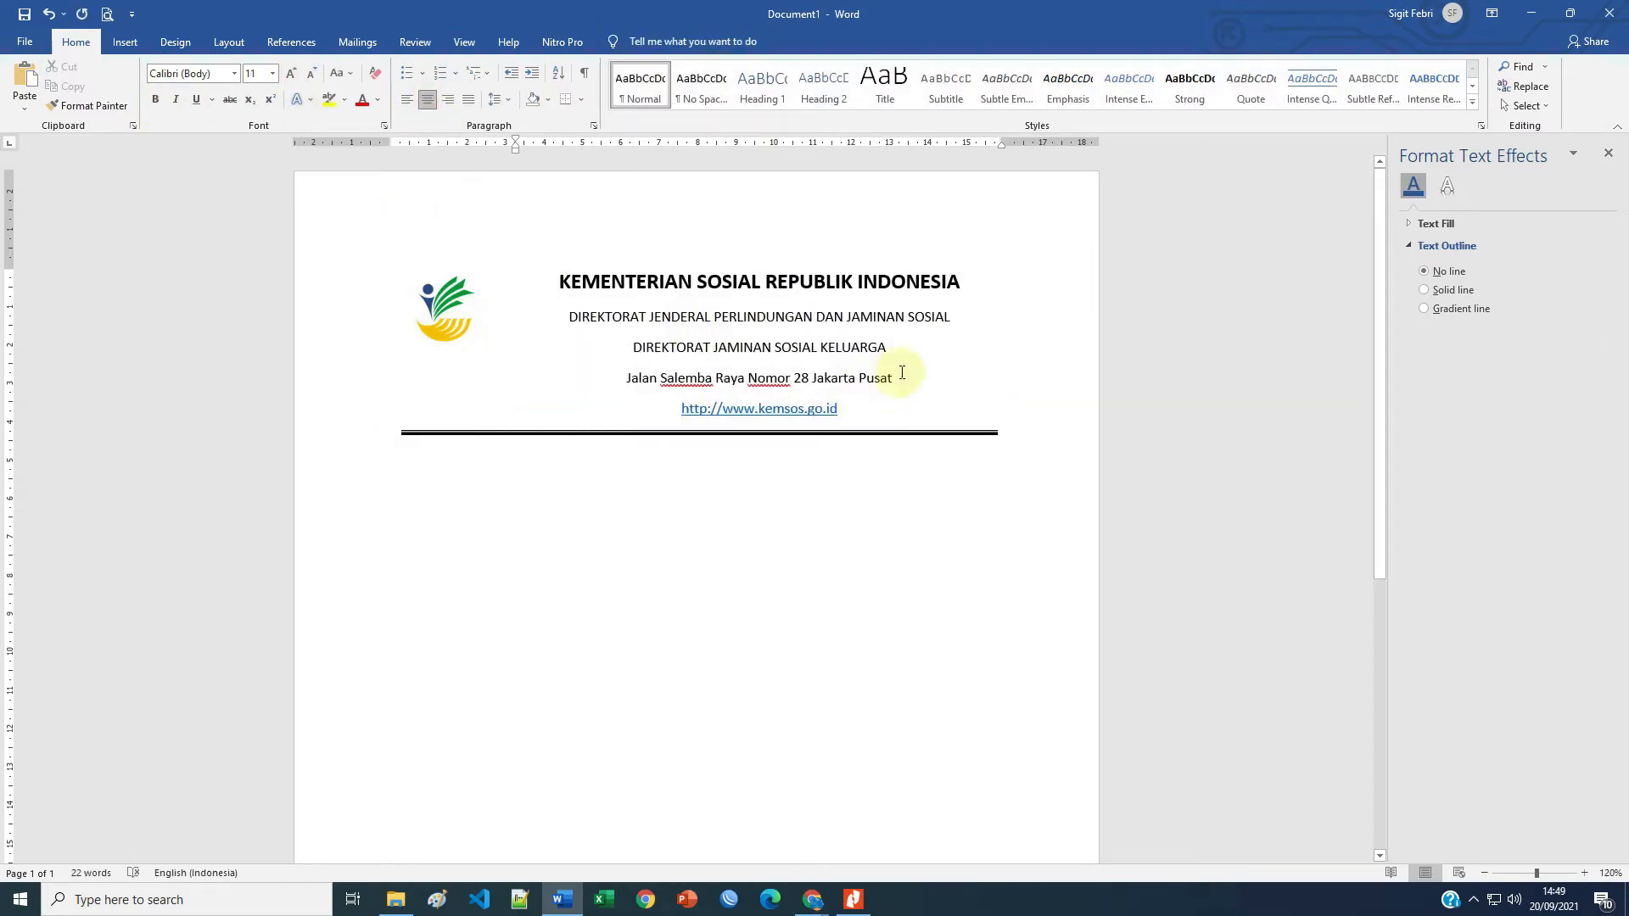
# - Set the letterhead text's spacing after paragraphs to 0 pt and its line spacing to single
pyautogui.moveTo(897, 411); pyautogui.dragTo(556, 281)
pyautogui.click(594, 126)
pyautogui.click(766, 480)
pyautogui.click(767, 479)
pyautogui.click(908, 475)
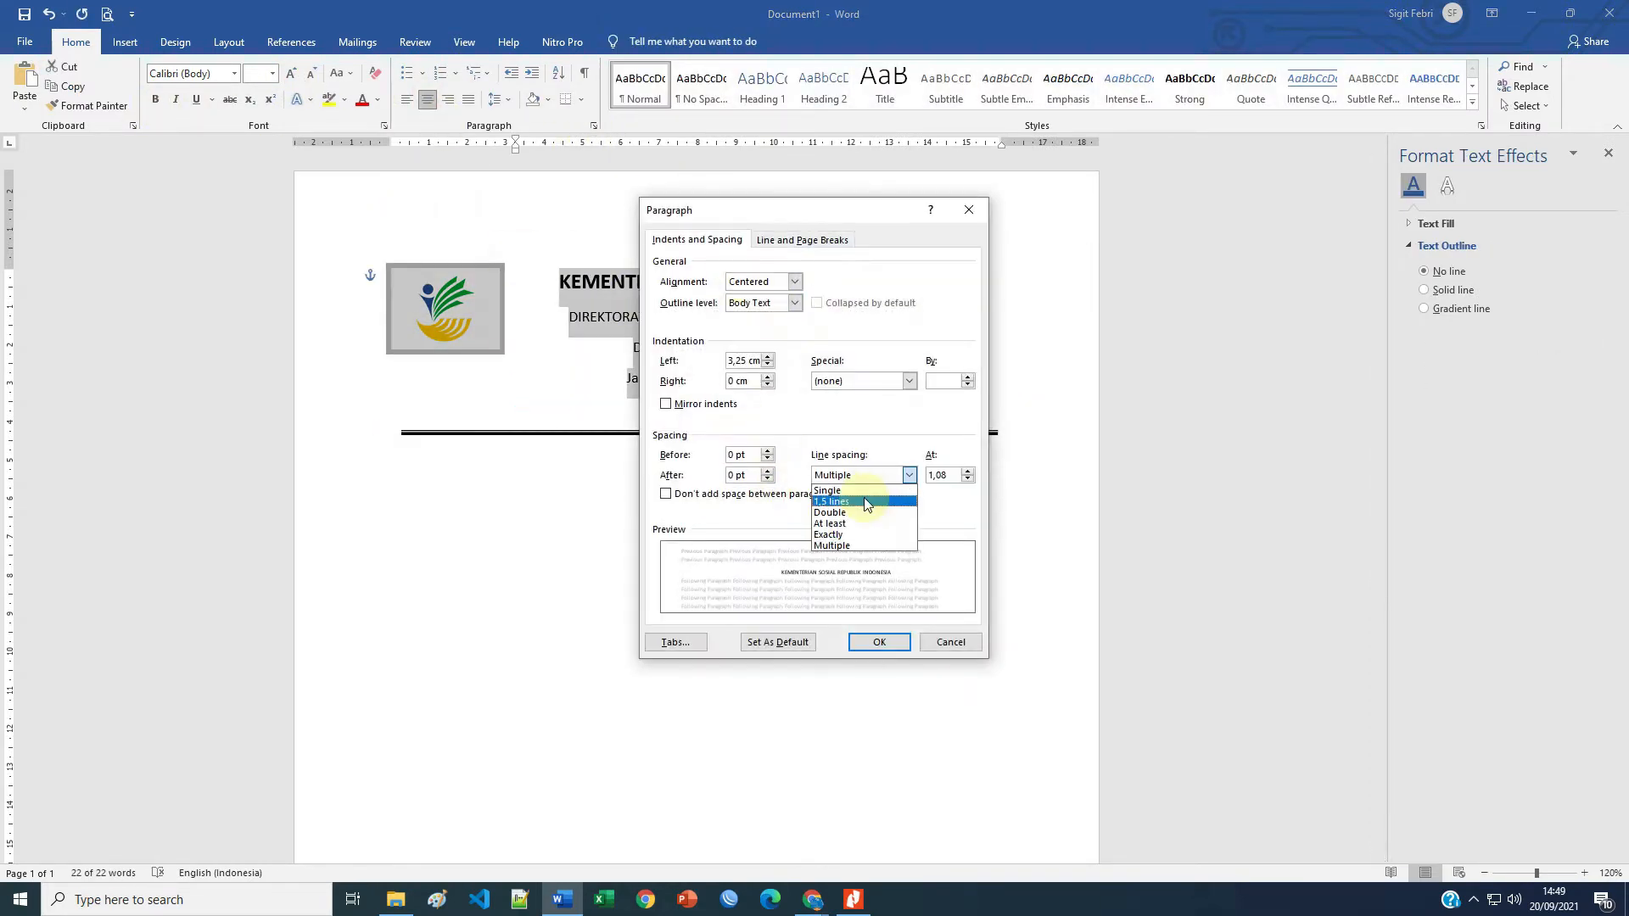
pyautogui.click(858, 491)
pyautogui.click(879, 642)
# - Shift the logo slightly closer to the letterhead text and enlarge it
pyautogui.moveTo(451, 328); pyautogui.dragTo(465, 331)
pyautogui.moveTo(514, 352); pyautogui.dragTo(534, 363)
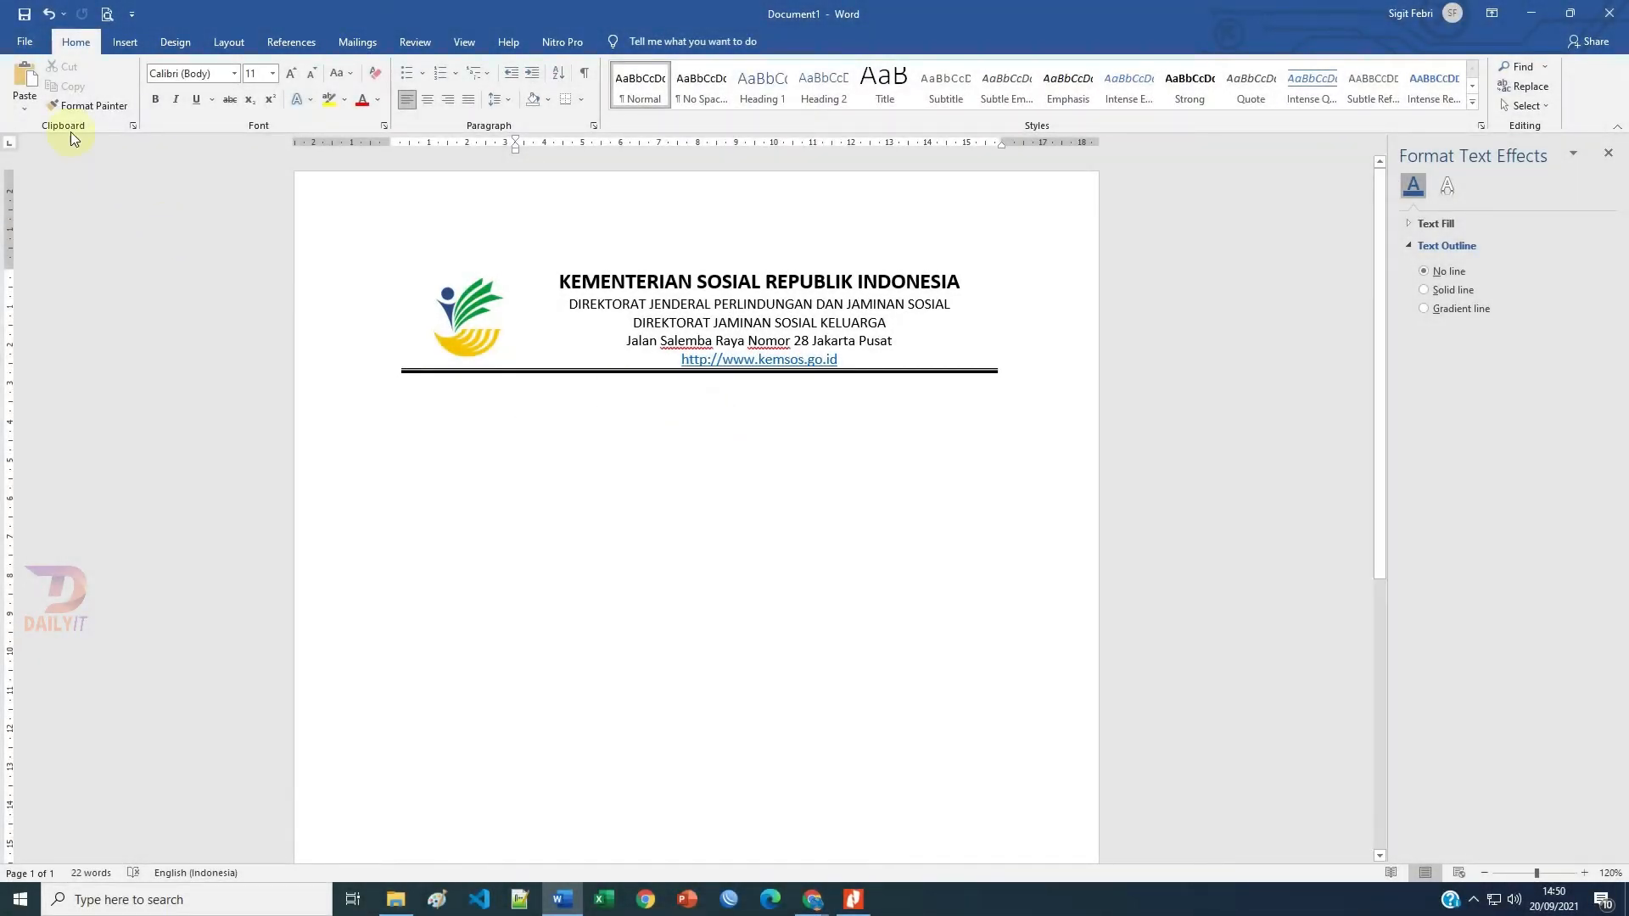
# - Create a new blank document
pyautogui.click(27, 42)
pyautogui.click(54, 119)
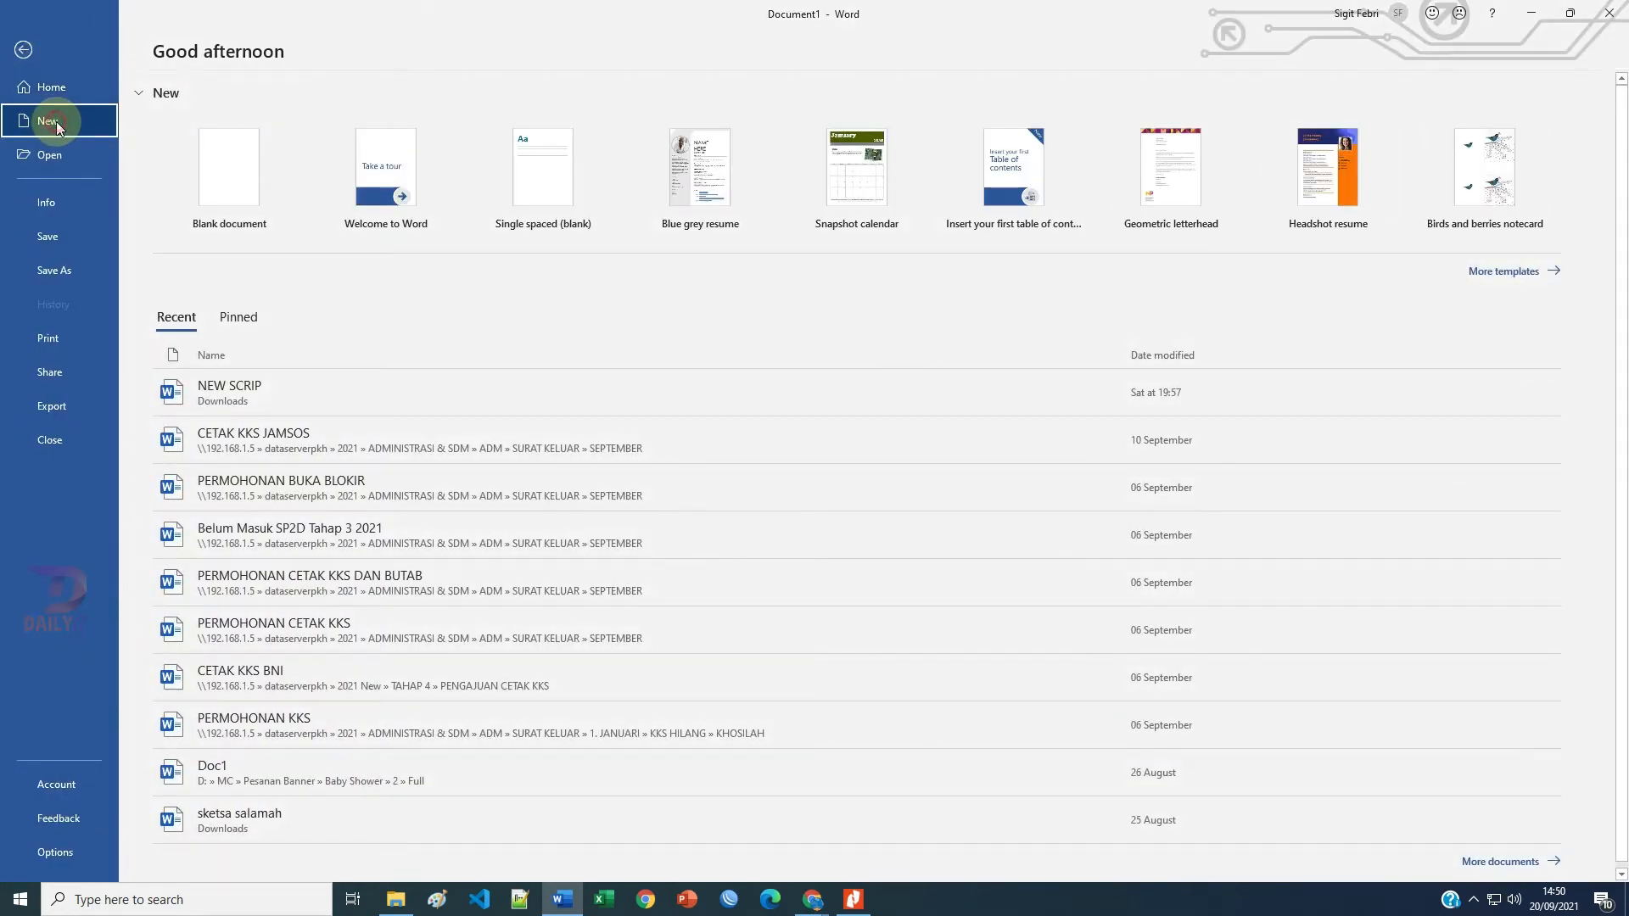
pyautogui.click(282, 210)
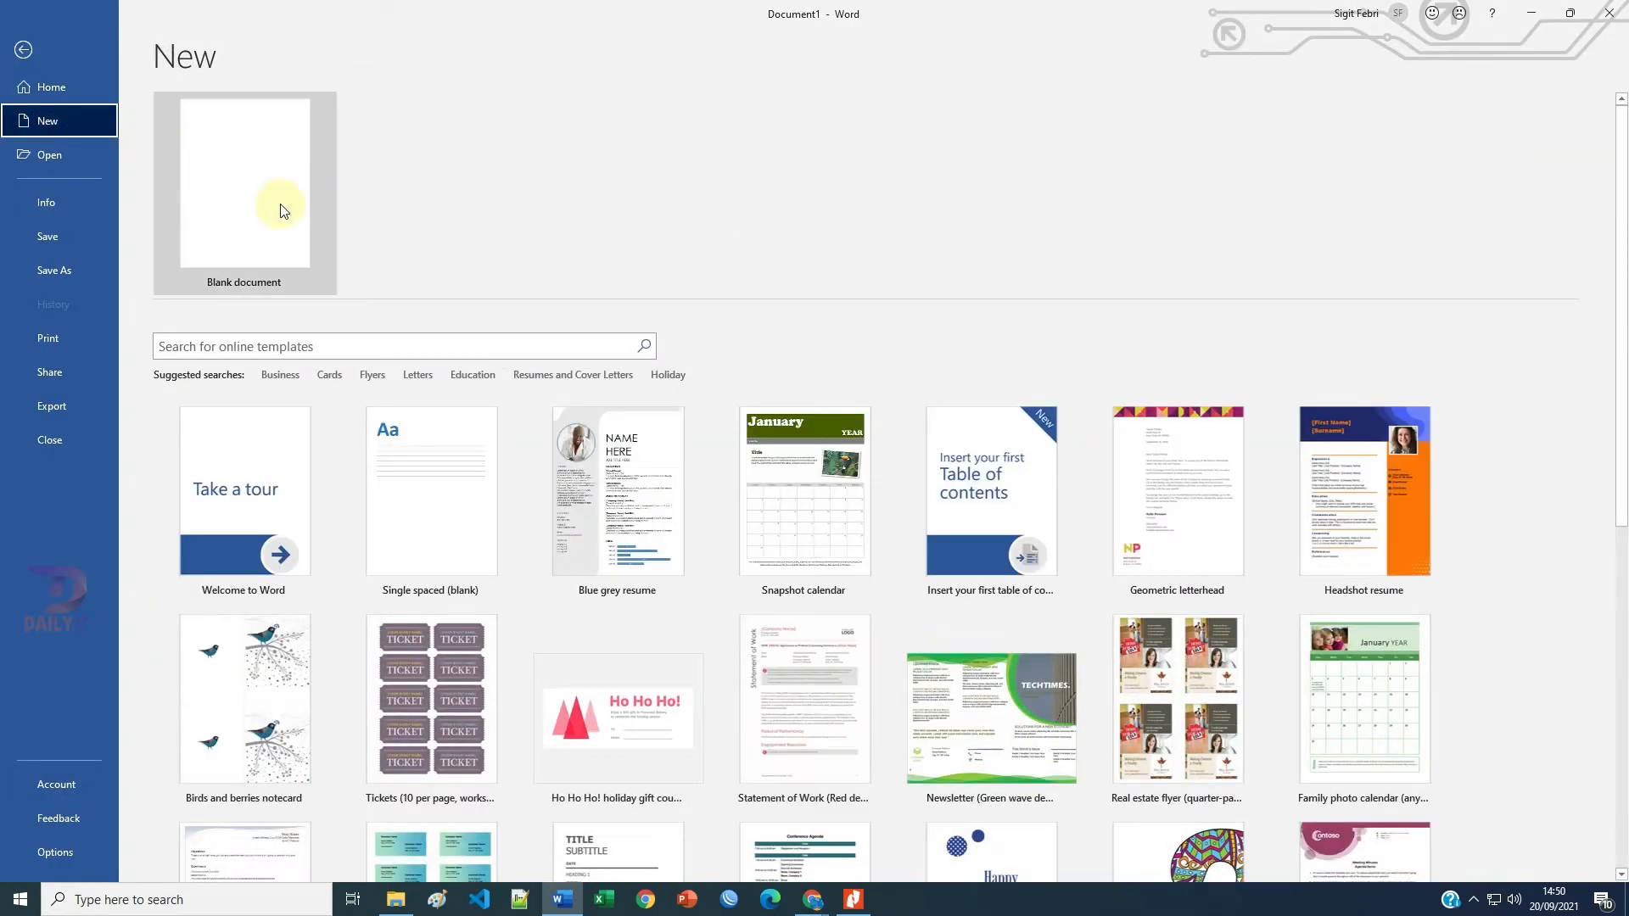
pyautogui.click(283, 210)
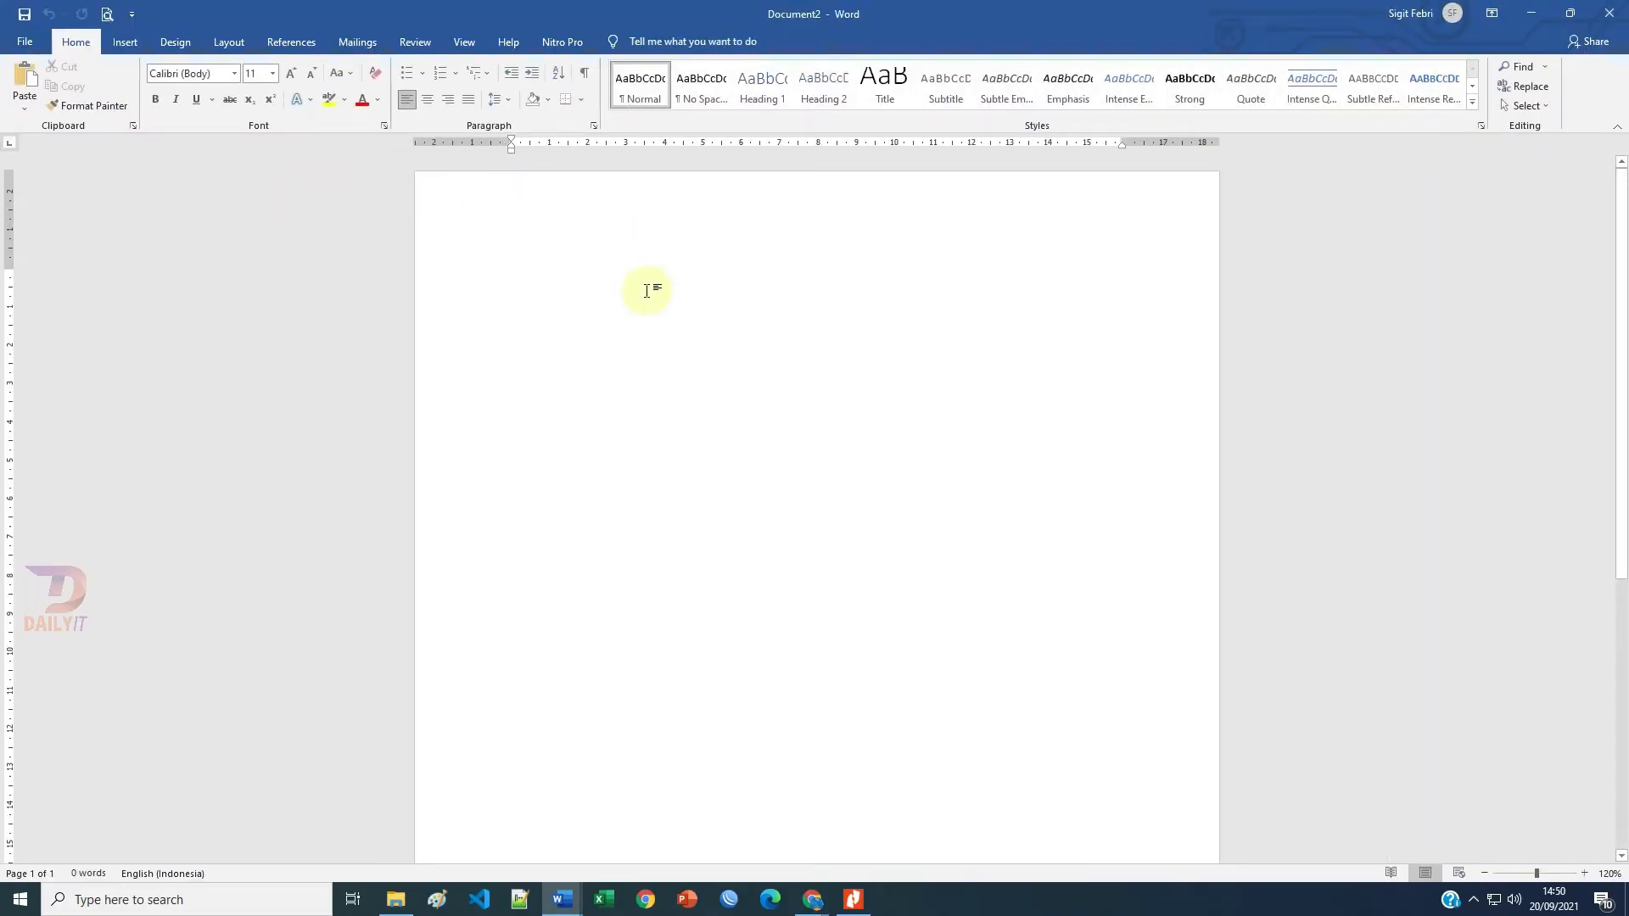
# - Insert the Kemensos picture from the Downloads folder and shrink it to about 2.14 cm high by 2.86 cm wide
pyautogui.click(125, 42)
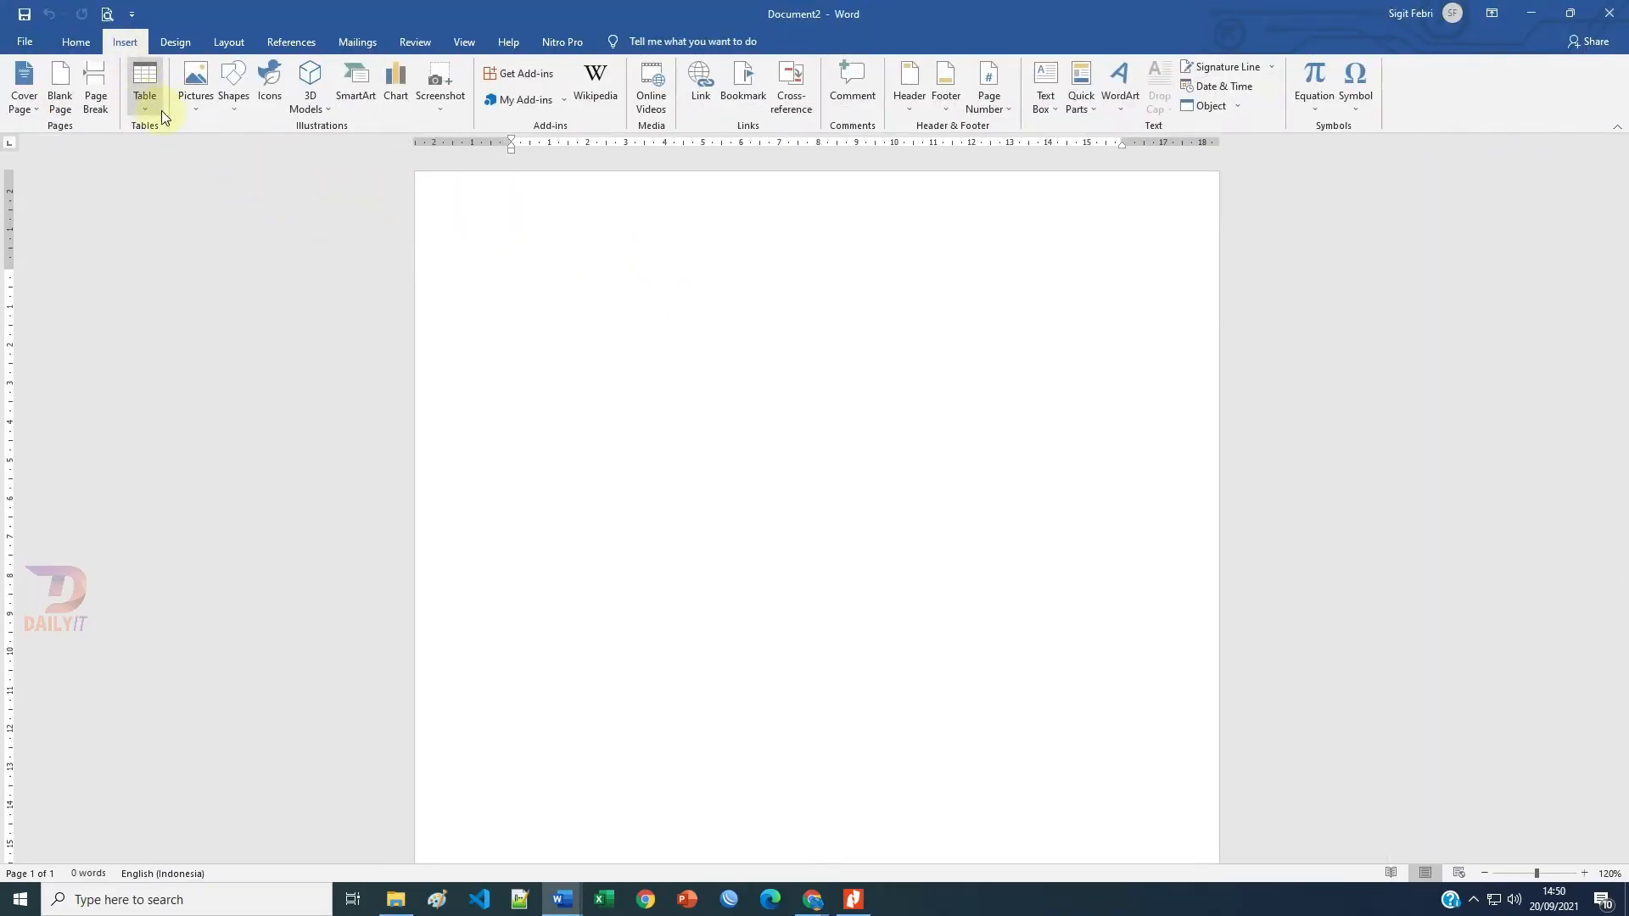
pyautogui.click(189, 113)
pyautogui.click(217, 146)
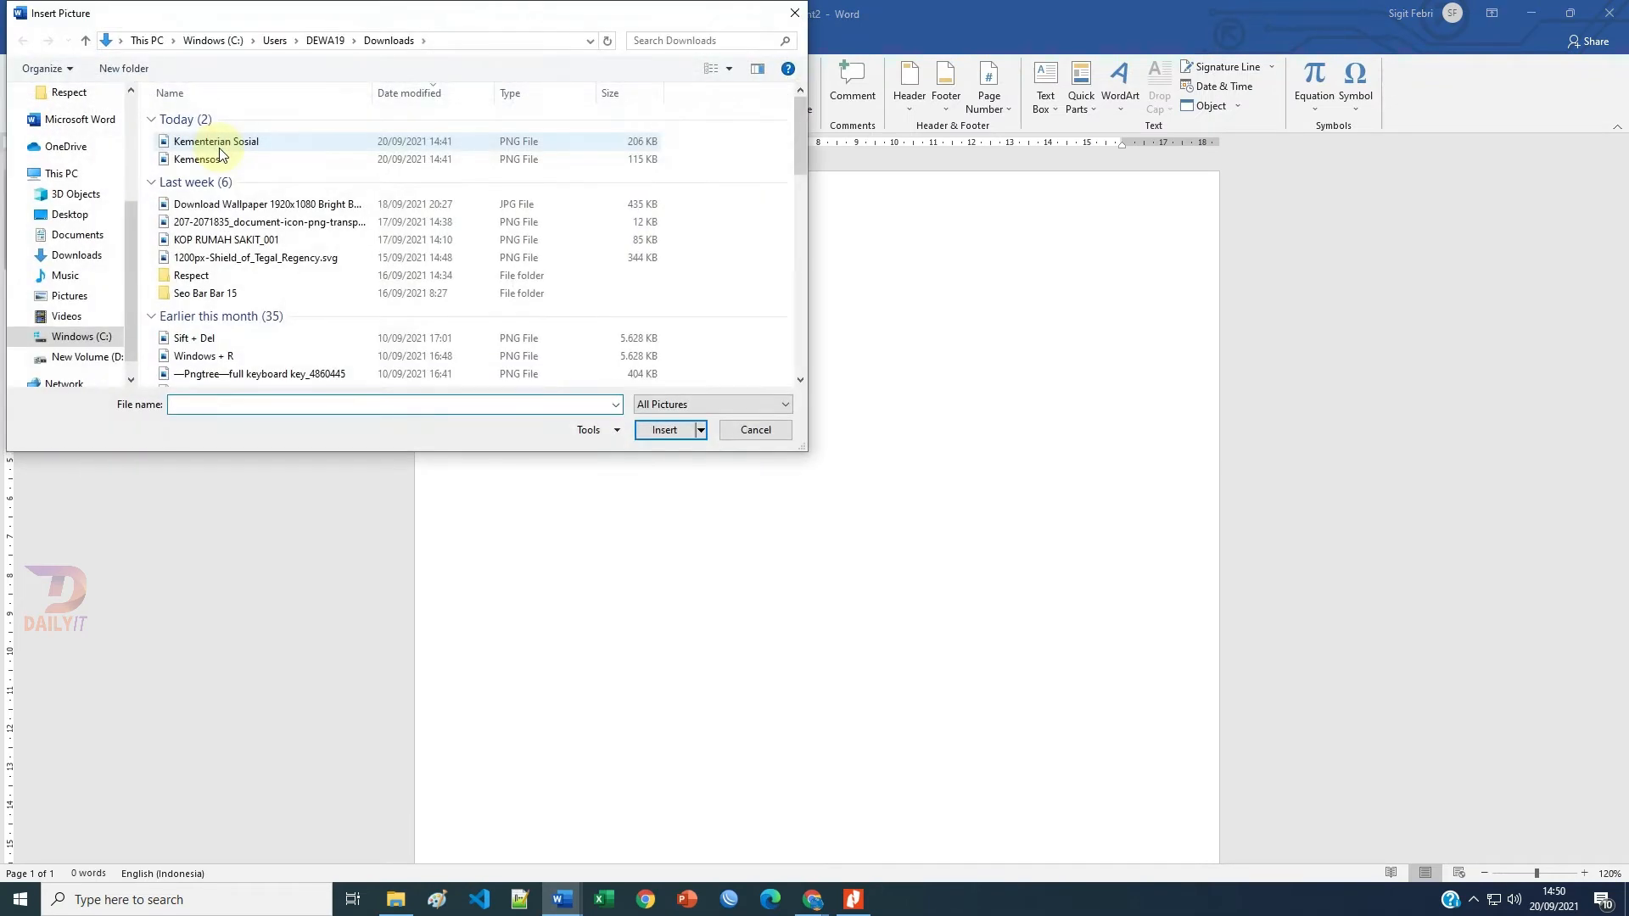
pyautogui.click(225, 159)
pyautogui.click(664, 430)
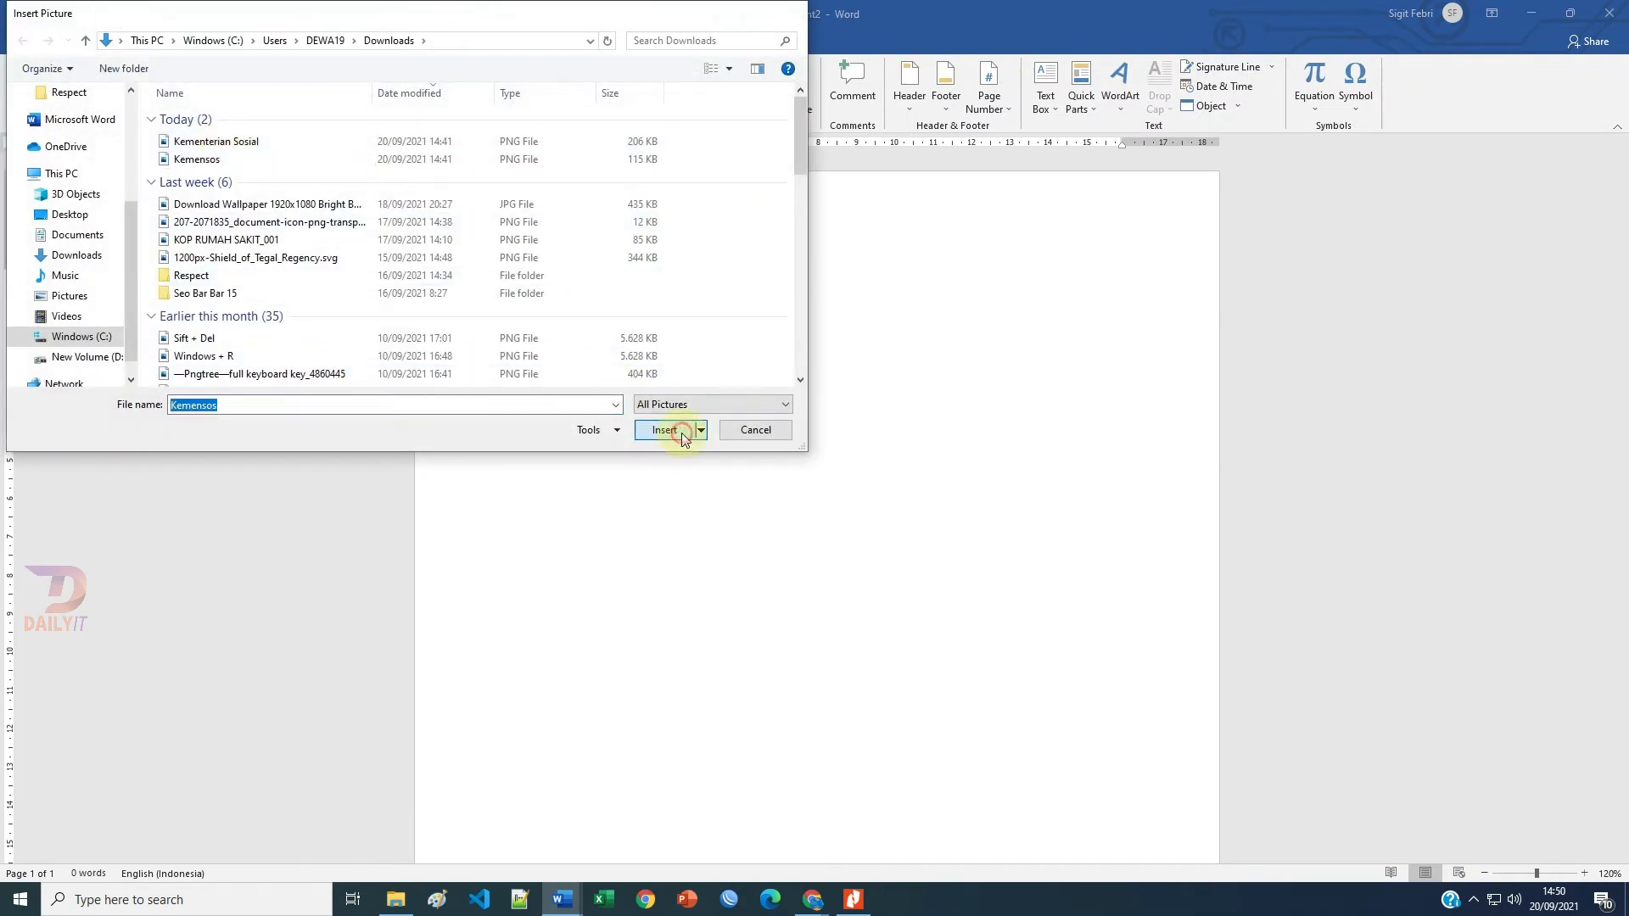
pyautogui.moveTo(1125, 727); pyautogui.dragTo(581, 349)
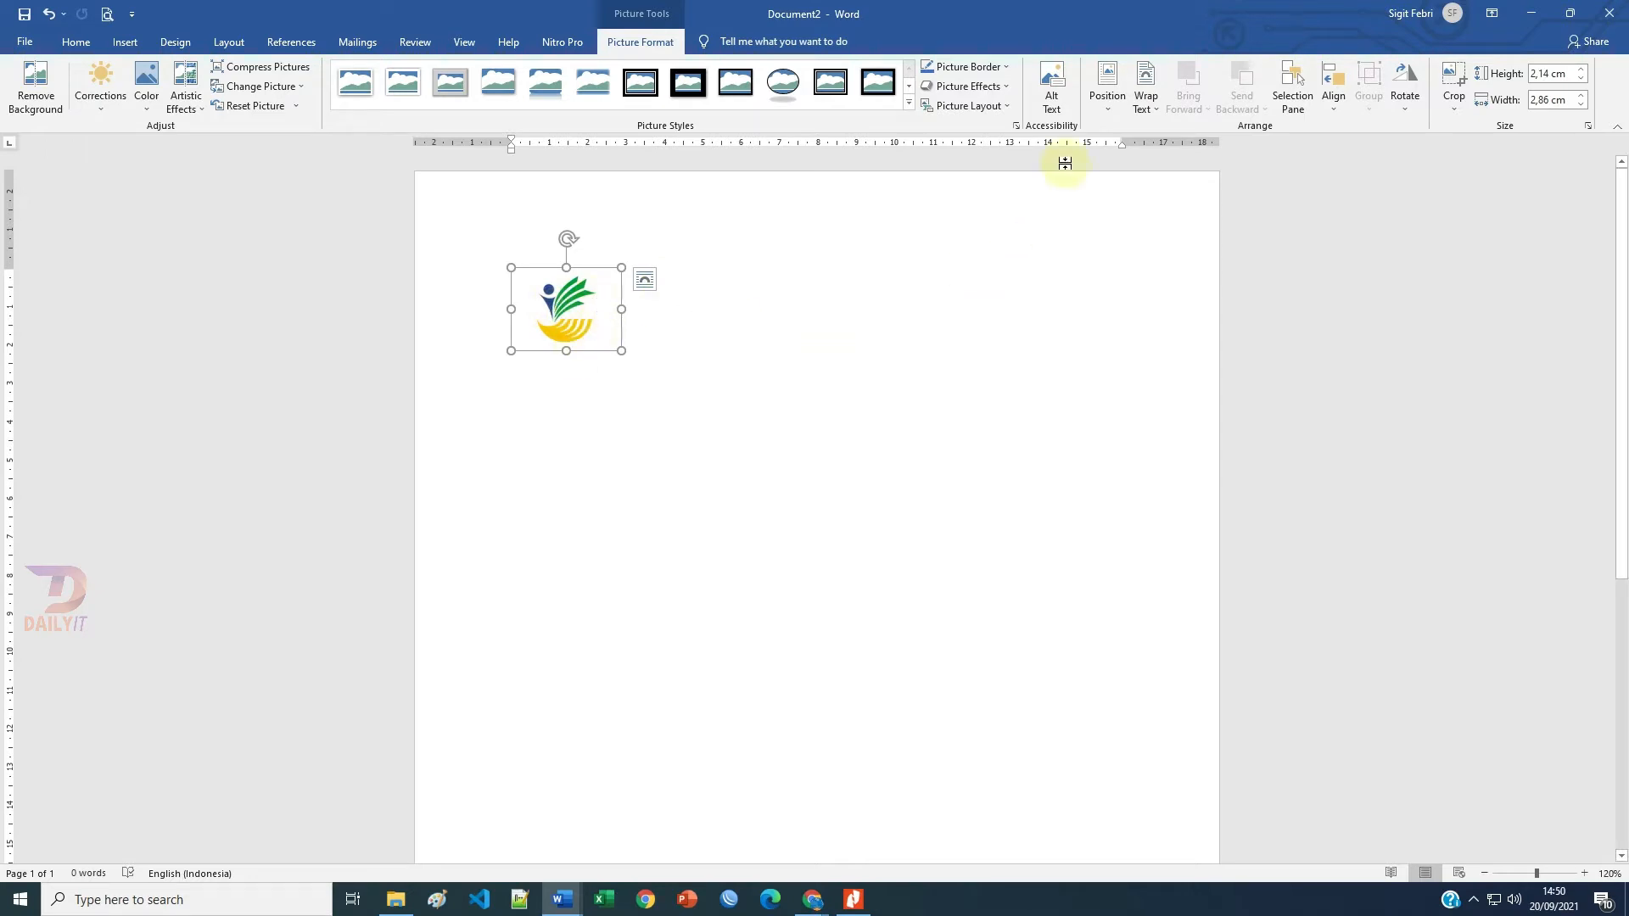
# - Set the logo's text wrapping to Square so text can sit beside it
pyautogui.click(1144, 100)
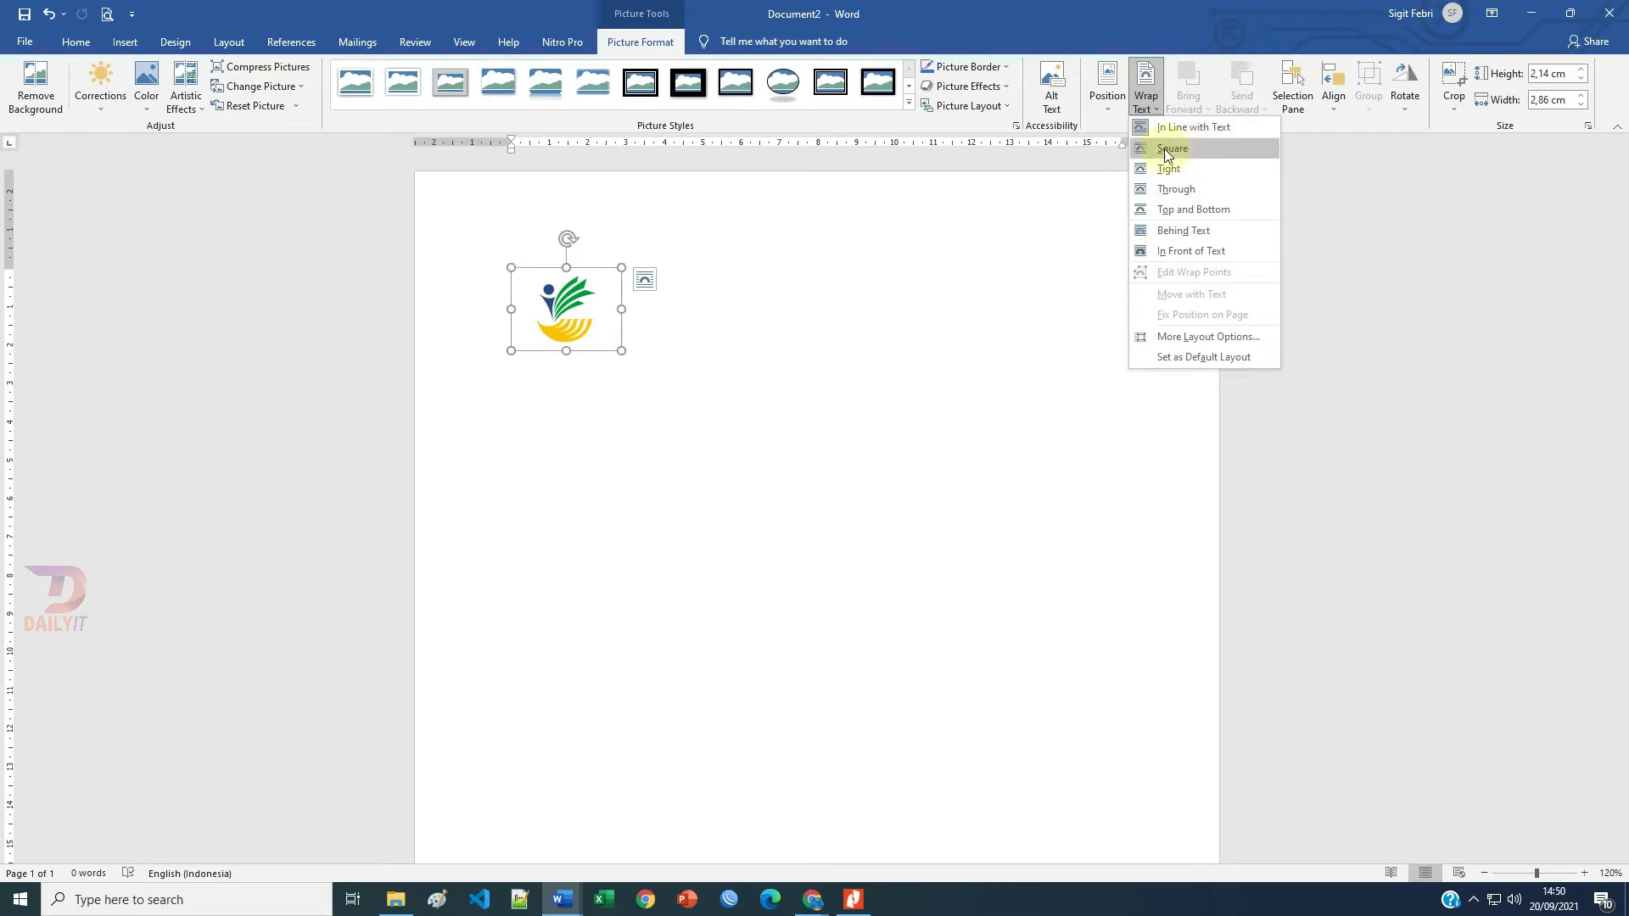
pyautogui.click(1198, 150)
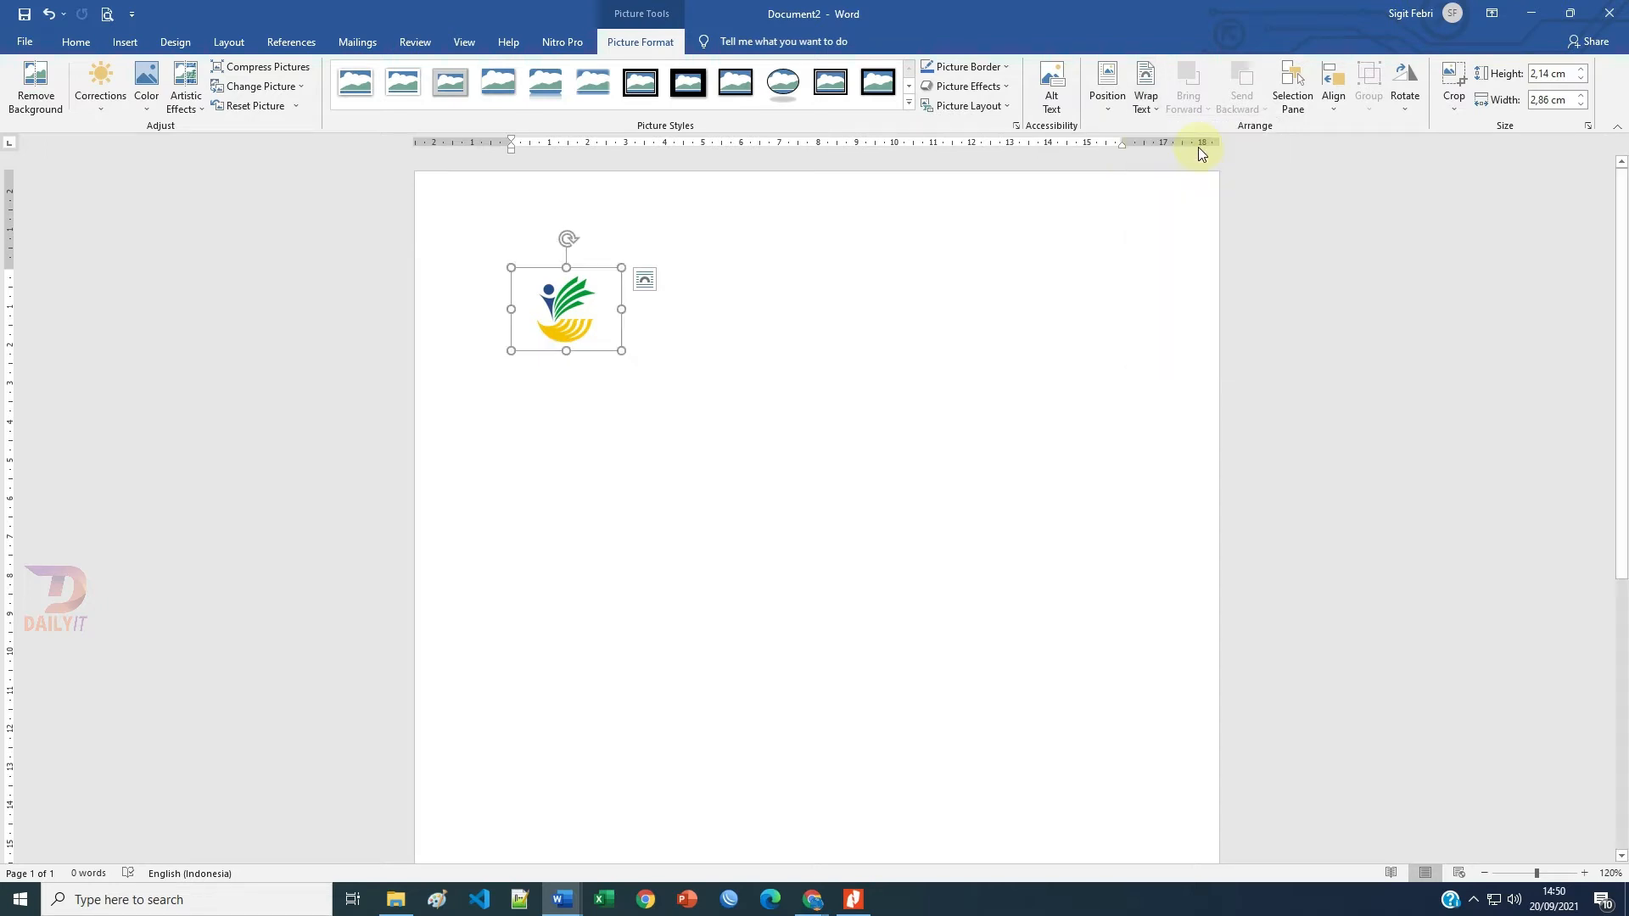
pyautogui.click(709, 304)
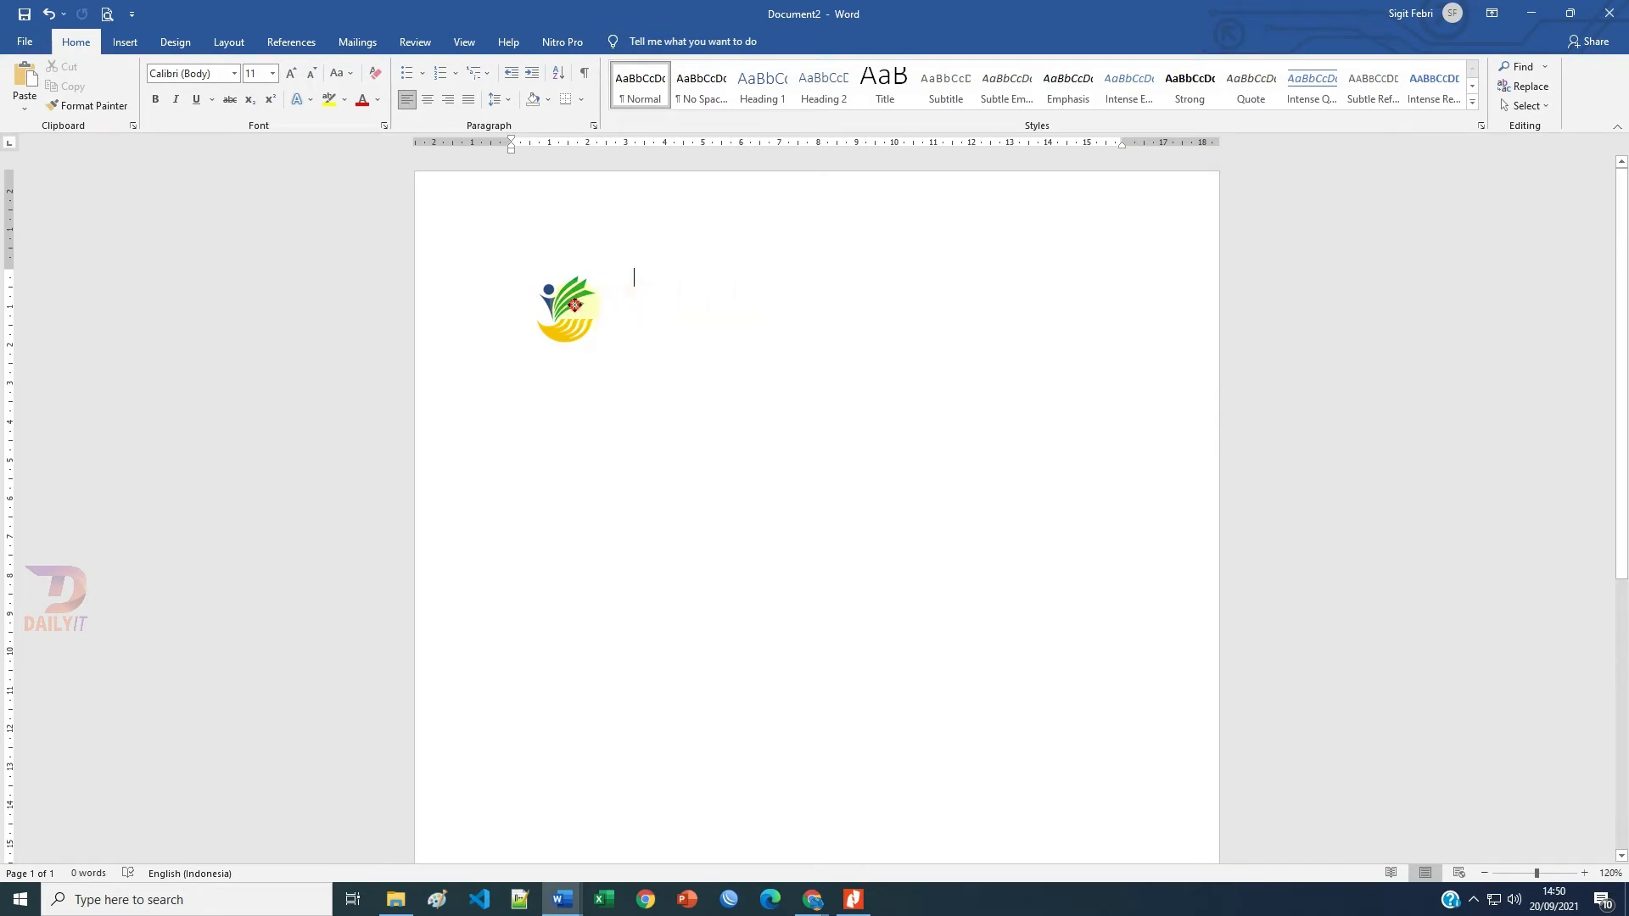
pyautogui.click(566, 304)
# - Enter KEMENTERIAN SOSIAL REPUBLIK INDONESIA and DIREKTORAT JENDERAL PERLINDUNGAN DAN JAMINAN SOSIAL as two lines beside the logo
pyautogui.click(693, 291)
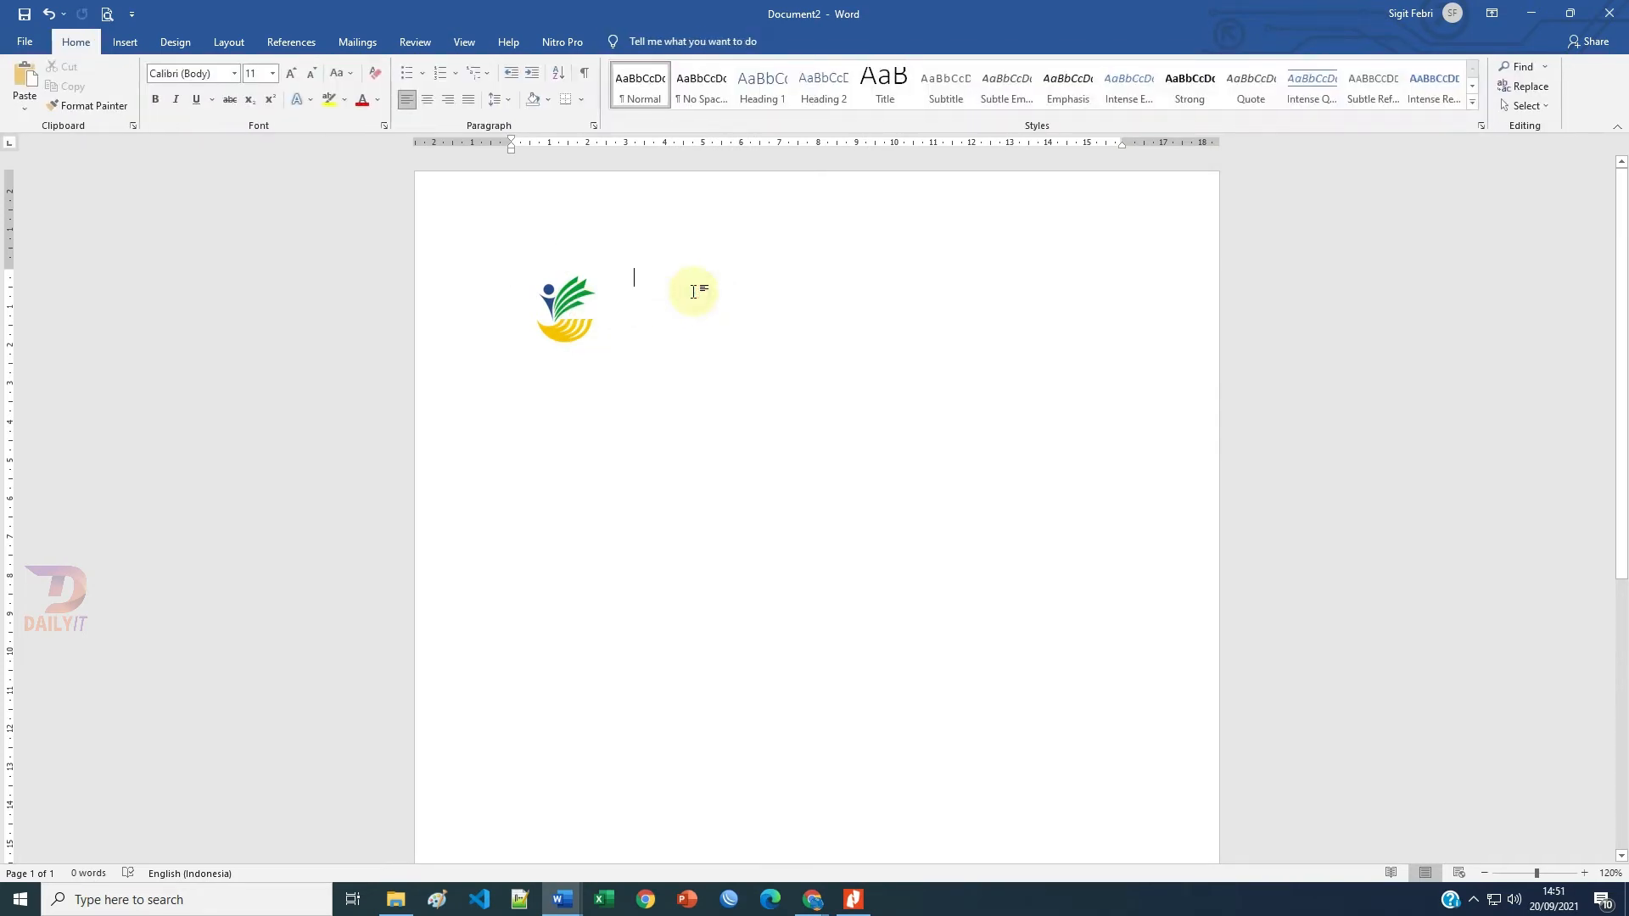
pyautogui.write('KEMENTERIAN SOSIAL REPUBLIK INDONESIA')
pyautogui.press('Return')
pyautogui.write('DIREKTORAT JENDERAL PERLINDUNGAN DAN JAMINAN SOSIAL')
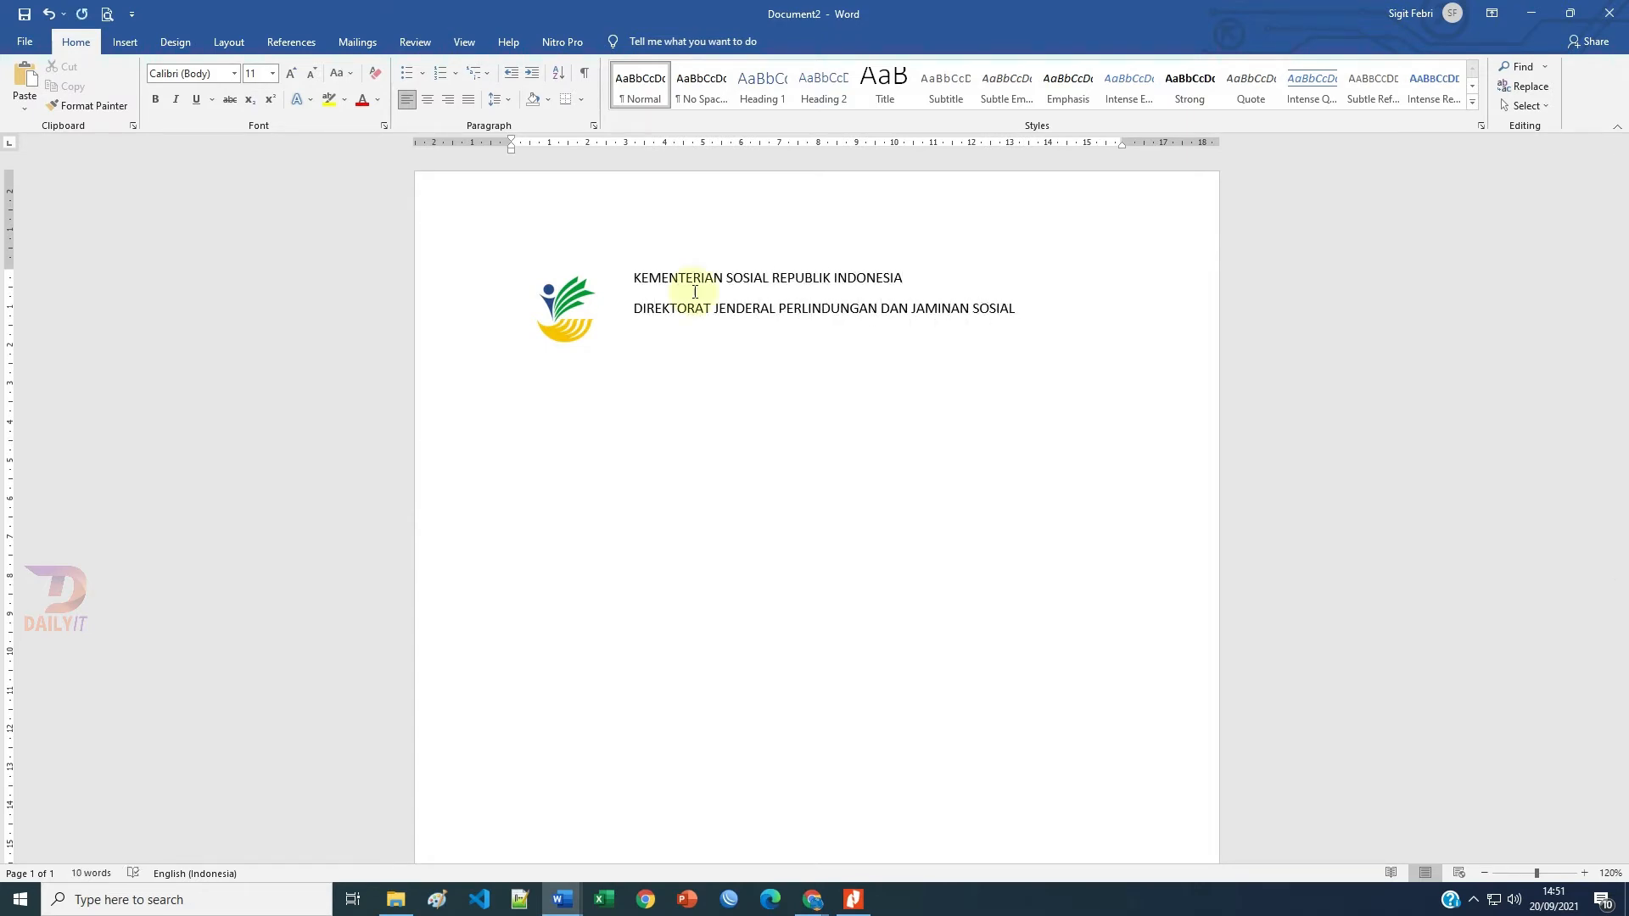
pyautogui.press('Return')
pyautogui.write('DIREKTORAT JAMINAN SOSIAL KELUARGA')
pyautogui.press('Return')
pyautogui.write('Jalan Salemba Raya Nomor 28 Jakarta Pusat')
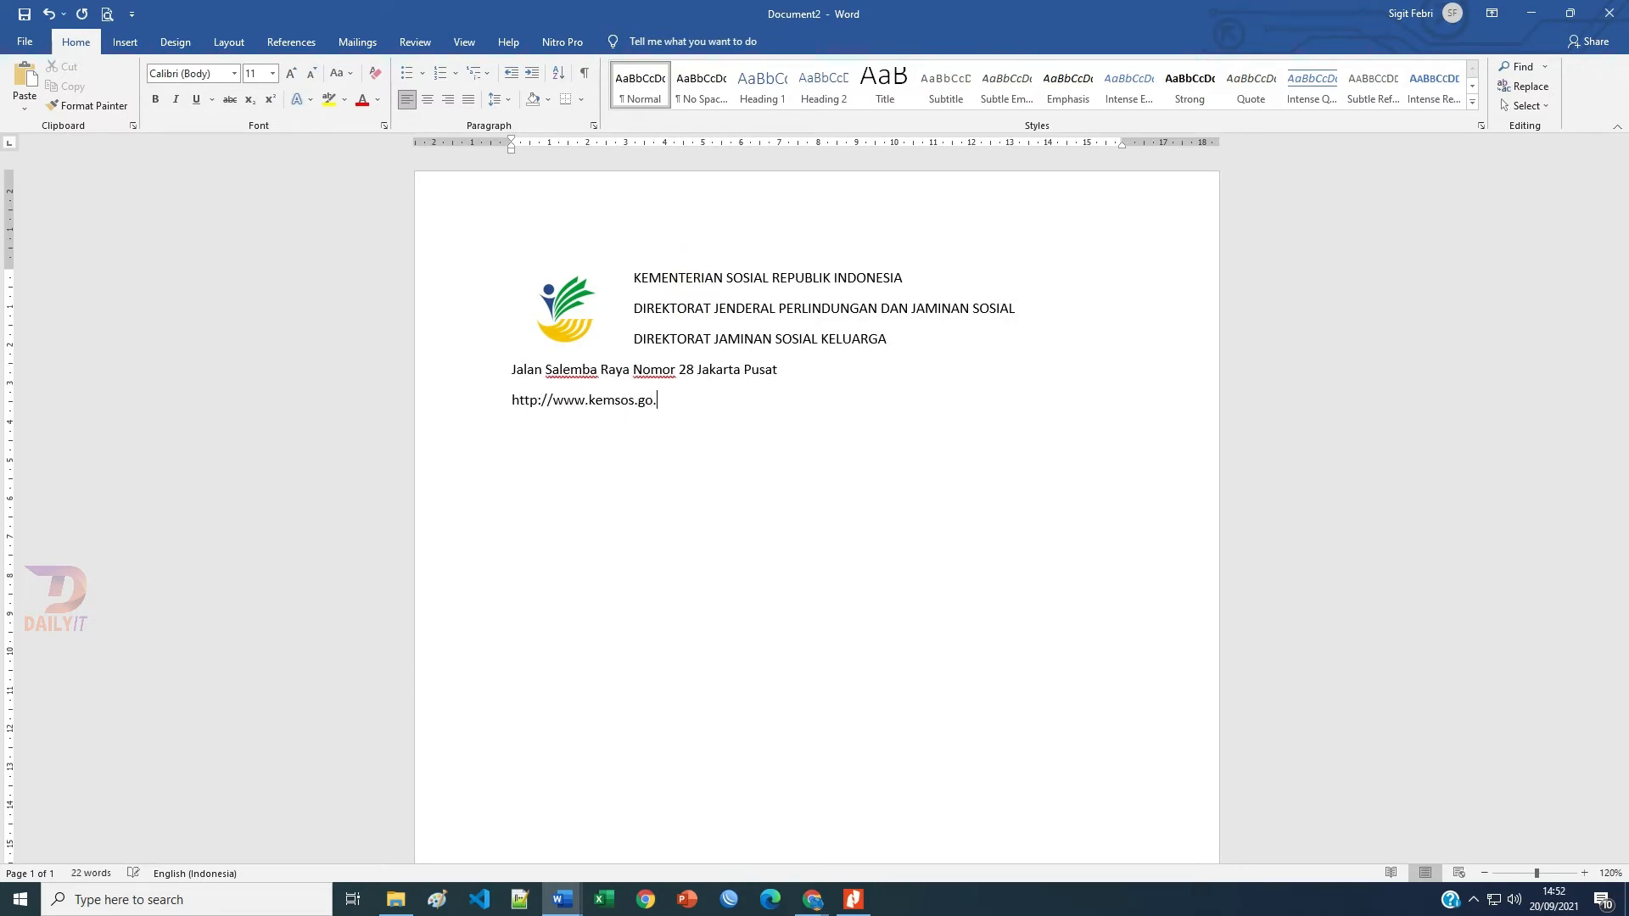
pyautogui.press('Return')
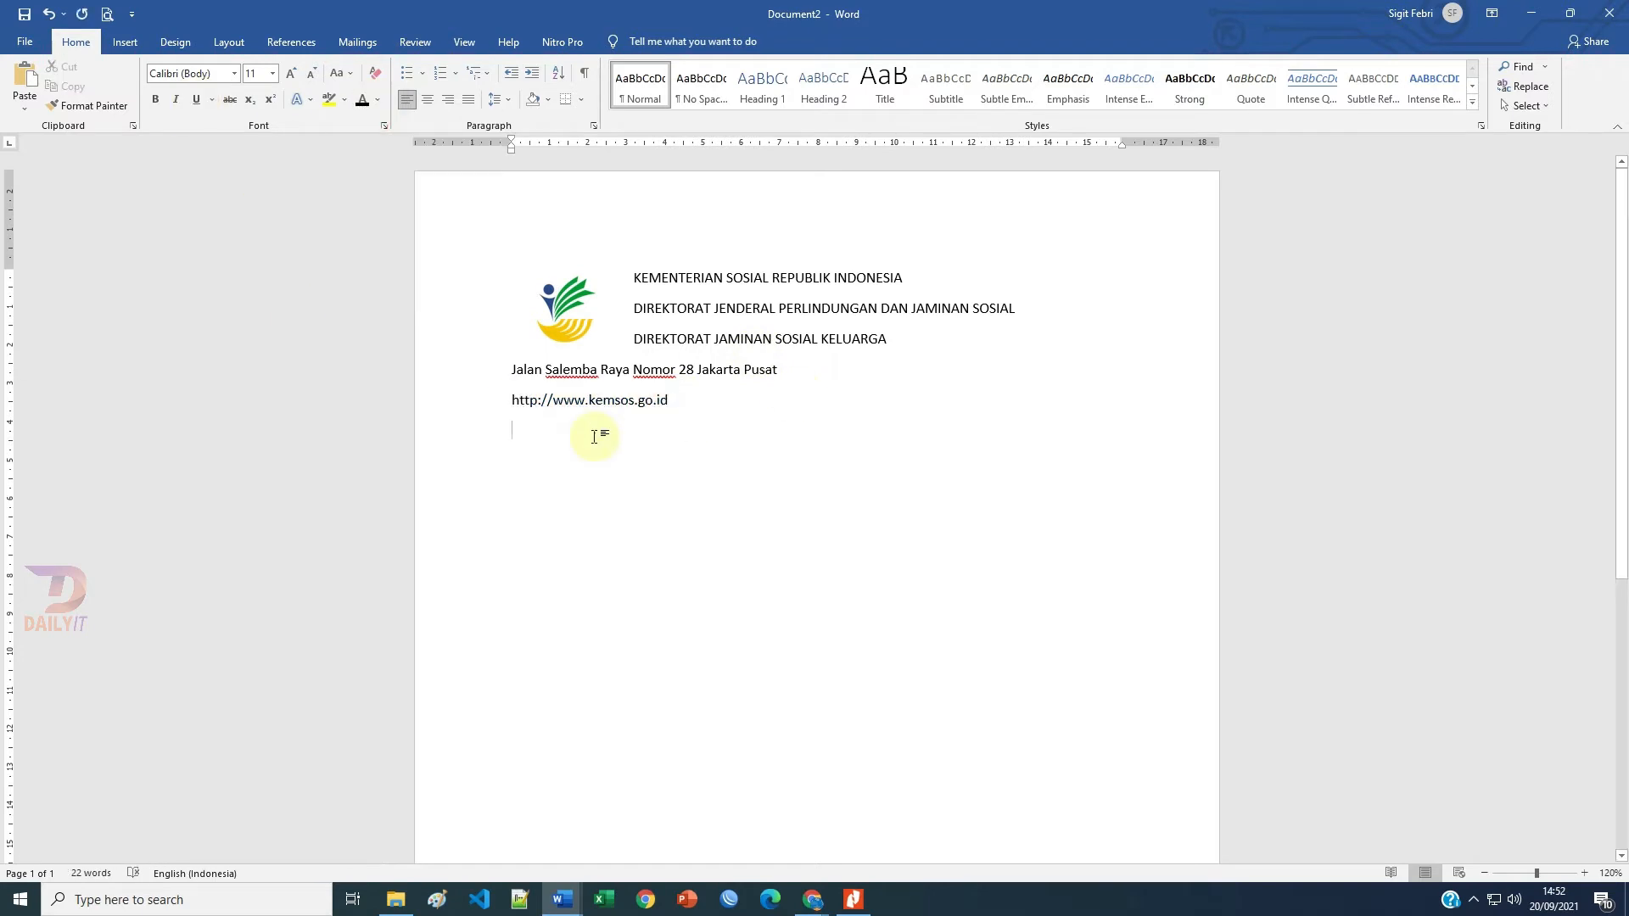
# - Enlarge the logo to about 3.56 cm high by 4.74 cm wide so all five lines sit beside it
pyautogui.click(558, 319)
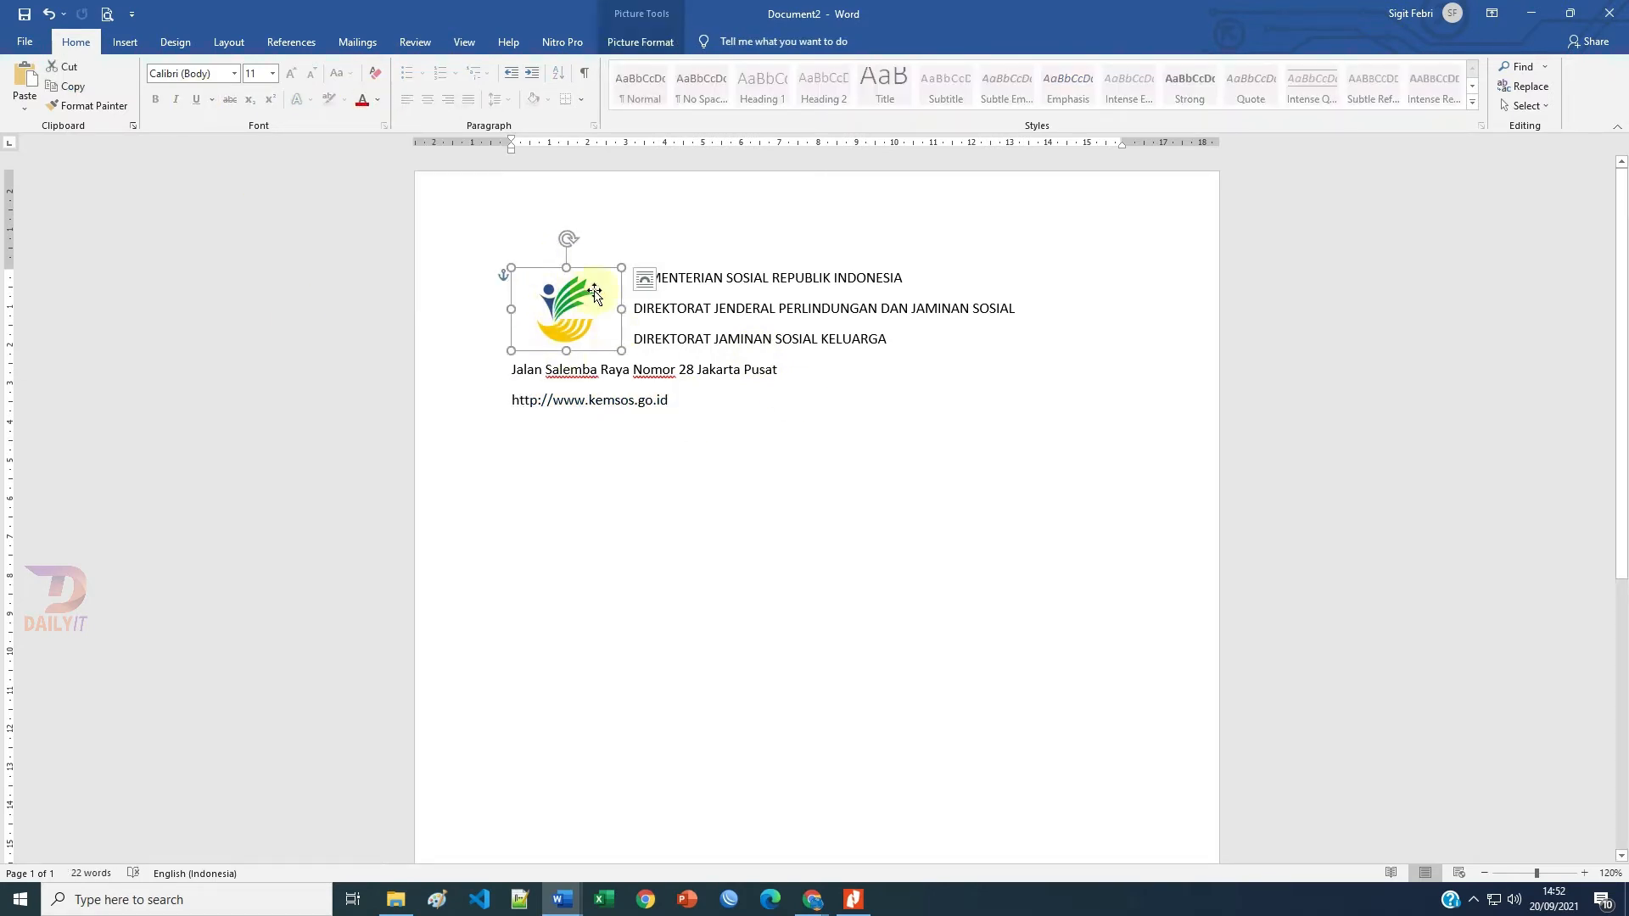
pyautogui.moveTo(621, 350); pyautogui.dragTo(661, 405)
pyautogui.click(888, 371)
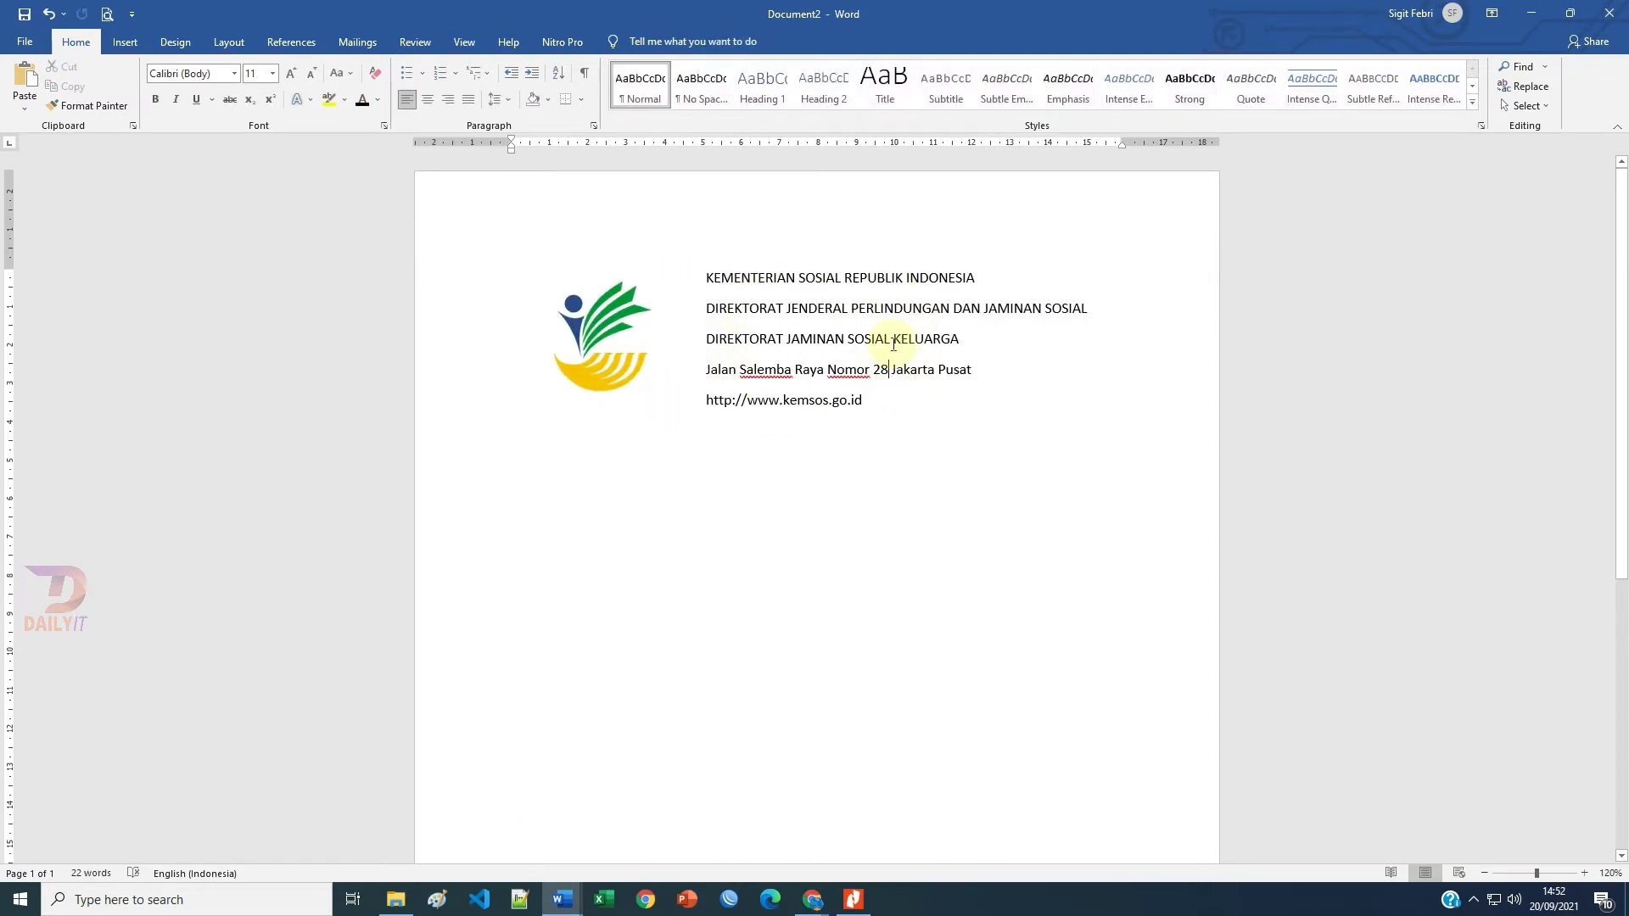
# - Set all five letterhead lines to single line spacing with 0 pt spacing after
pyautogui.moveTo(883, 403); pyautogui.dragTo(707, 273)
pyautogui.click(593, 127)
pyautogui.click(870, 476)
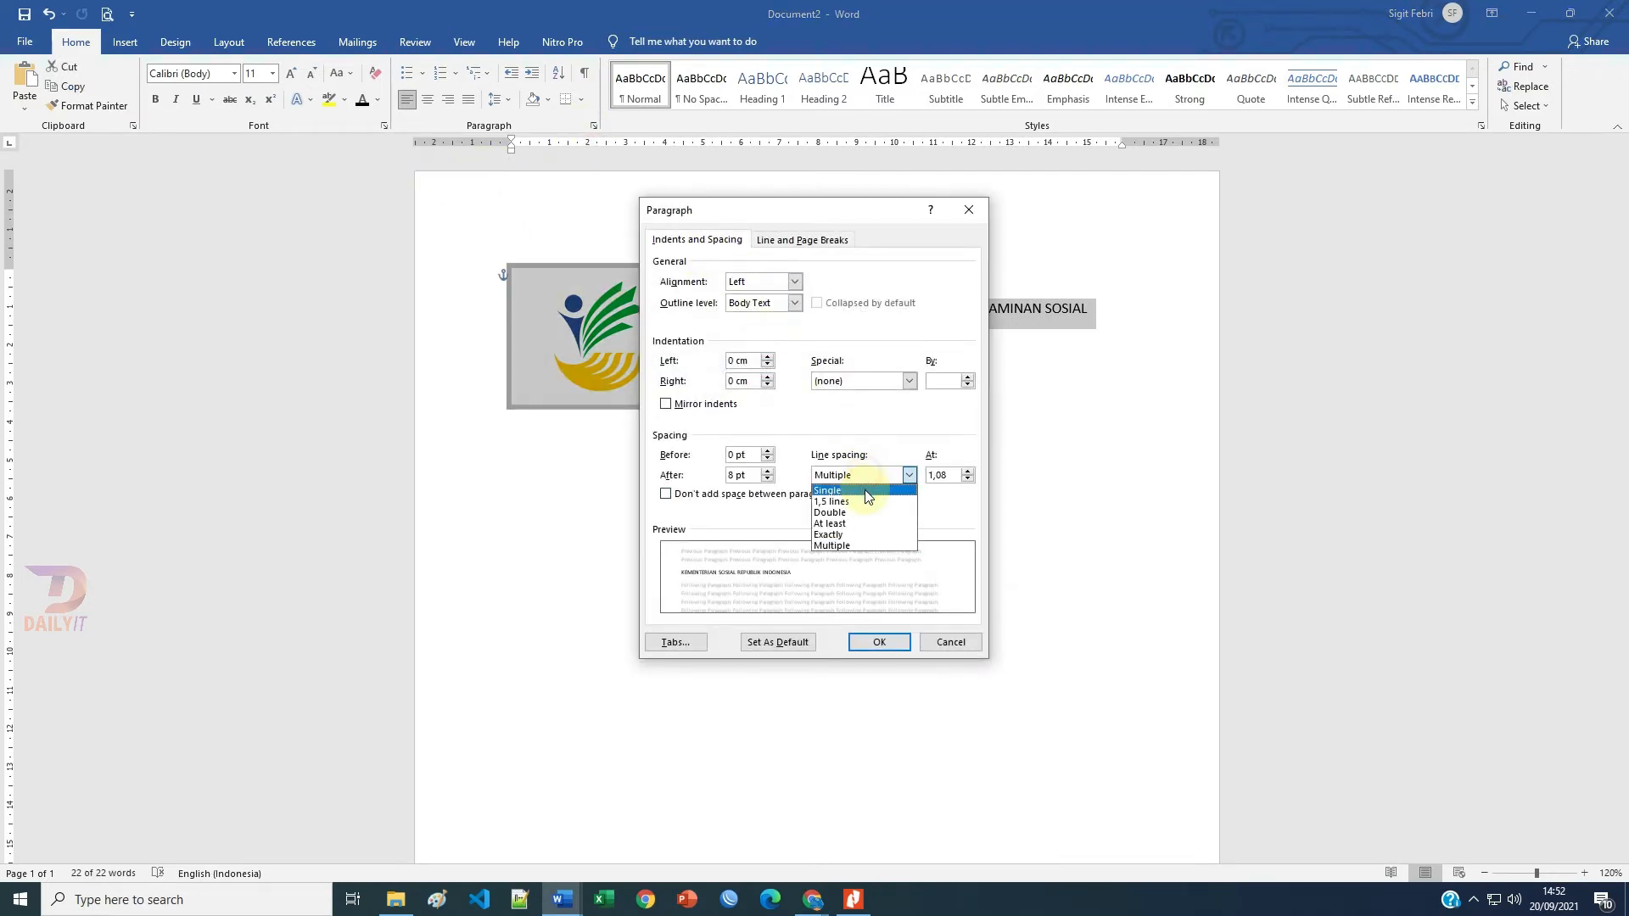
pyautogui.click(867, 492)
pyautogui.click(768, 478)
pyautogui.click(877, 642)
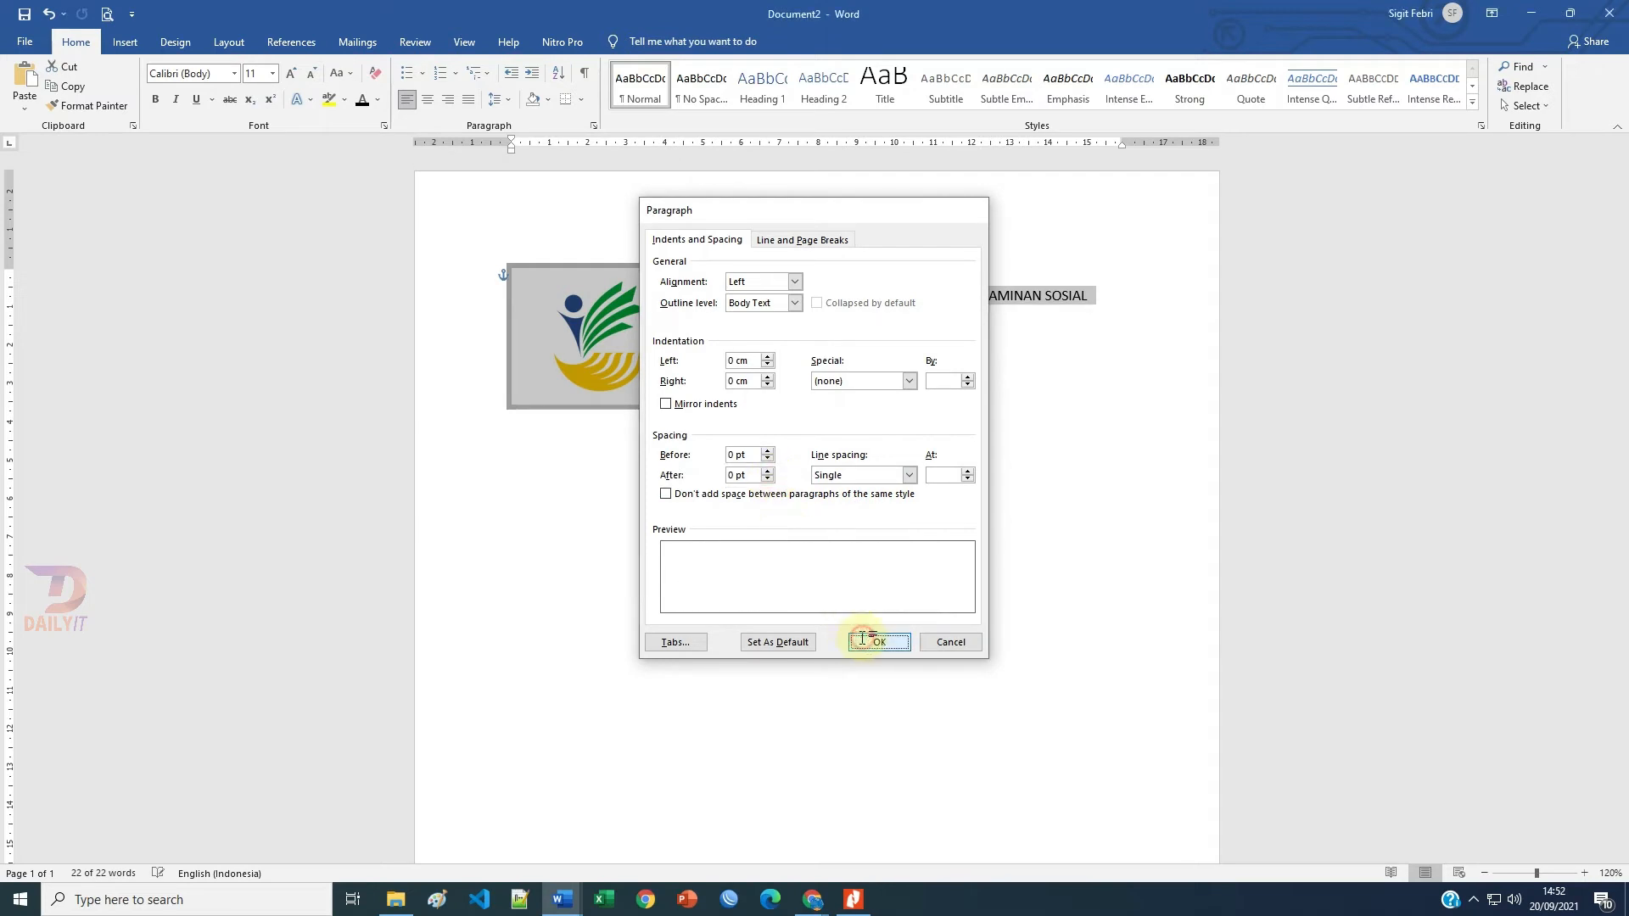
pyautogui.click(873, 355)
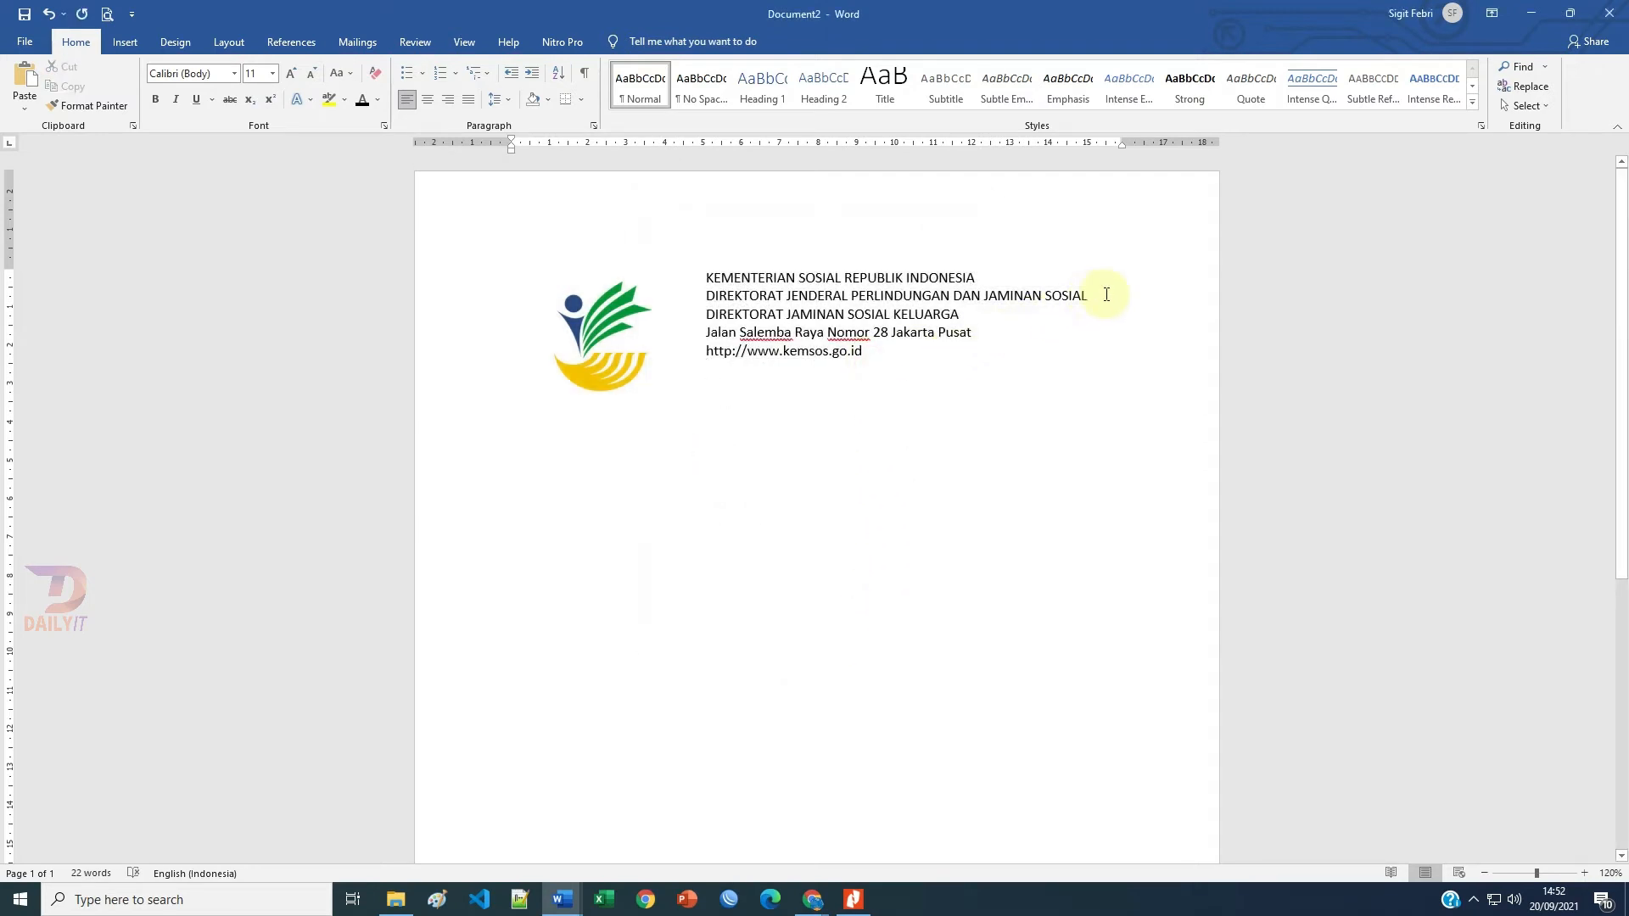
# - Center the five letterhead lines beside the logo
pyautogui.moveTo(994, 283); pyautogui.dragTo(693, 270)
pyautogui.moveTo(945, 353); pyautogui.dragTo(709, 274)
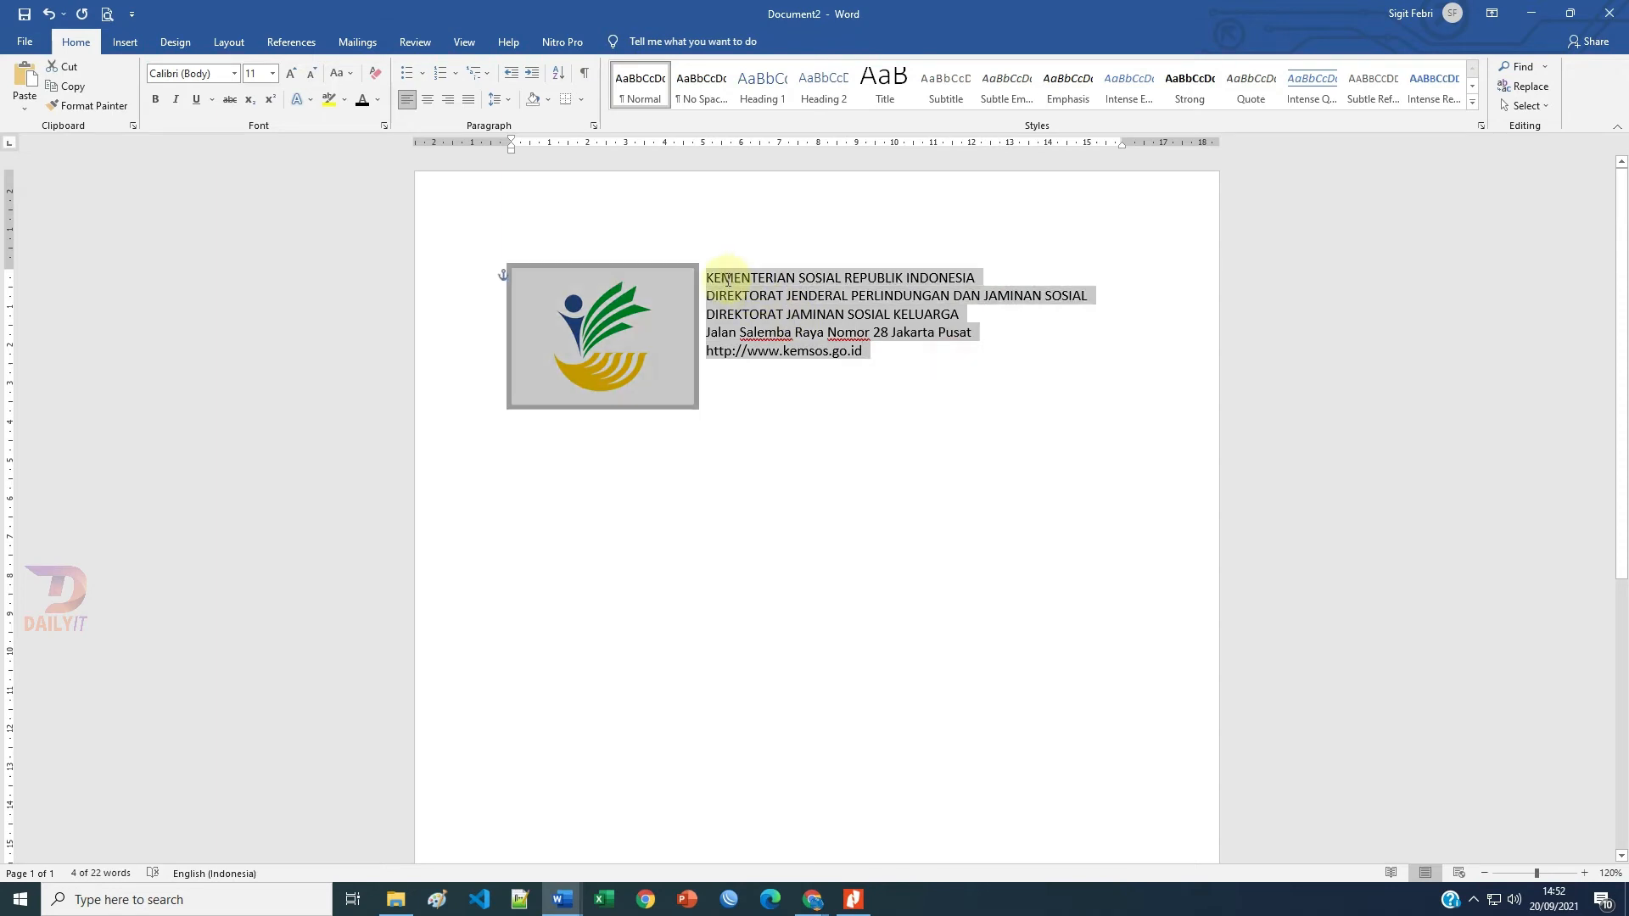
pyautogui.click(431, 102)
pyautogui.click(1068, 312)
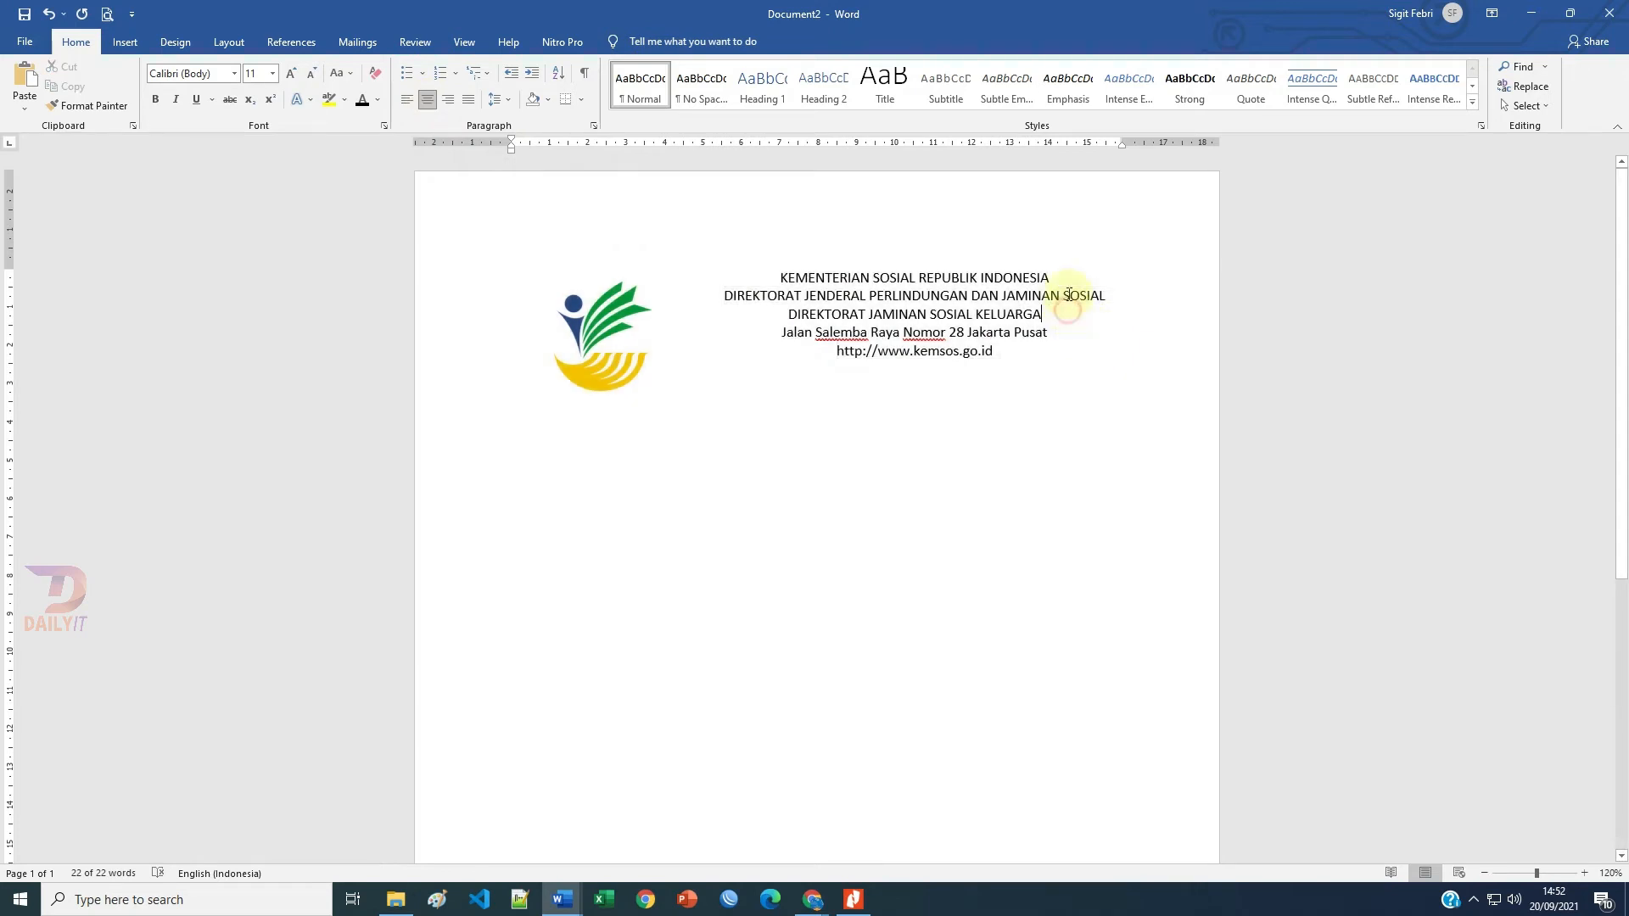
# - Make the KEMENTERIAN SOSIAL REPUBLIK INDONESIA line bold with a 16 pt font size
pyautogui.moveTo(1064, 280); pyautogui.dragTo(797, 286)
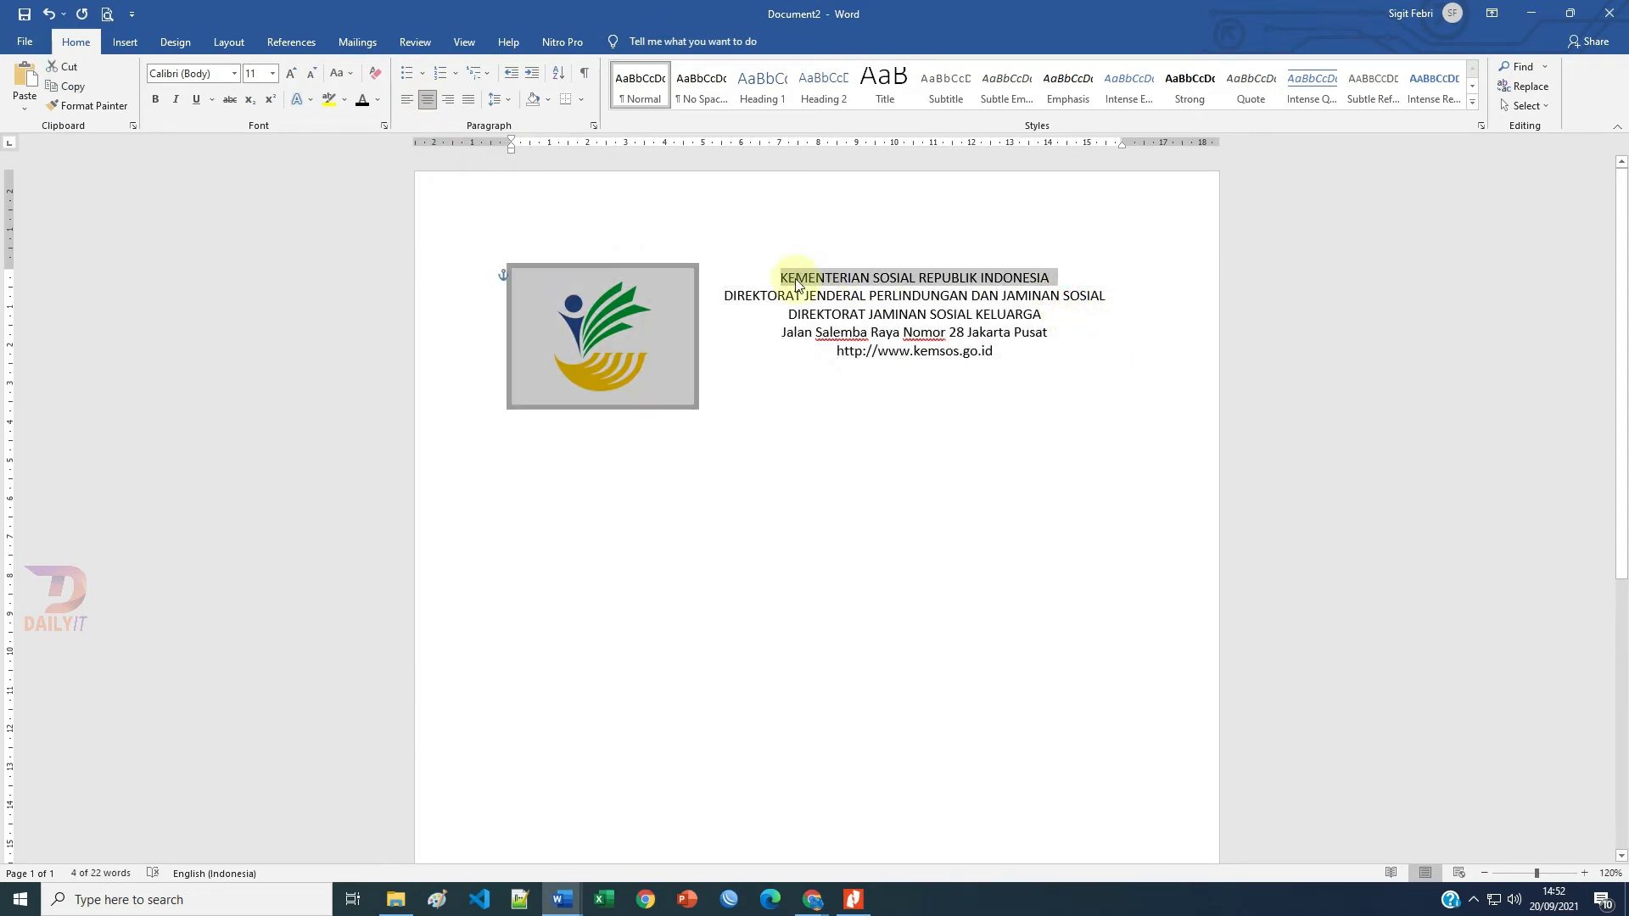
pyautogui.hotkey('ctrl', 'b')
pyautogui.click(292, 74)
pyautogui.click(294, 75)
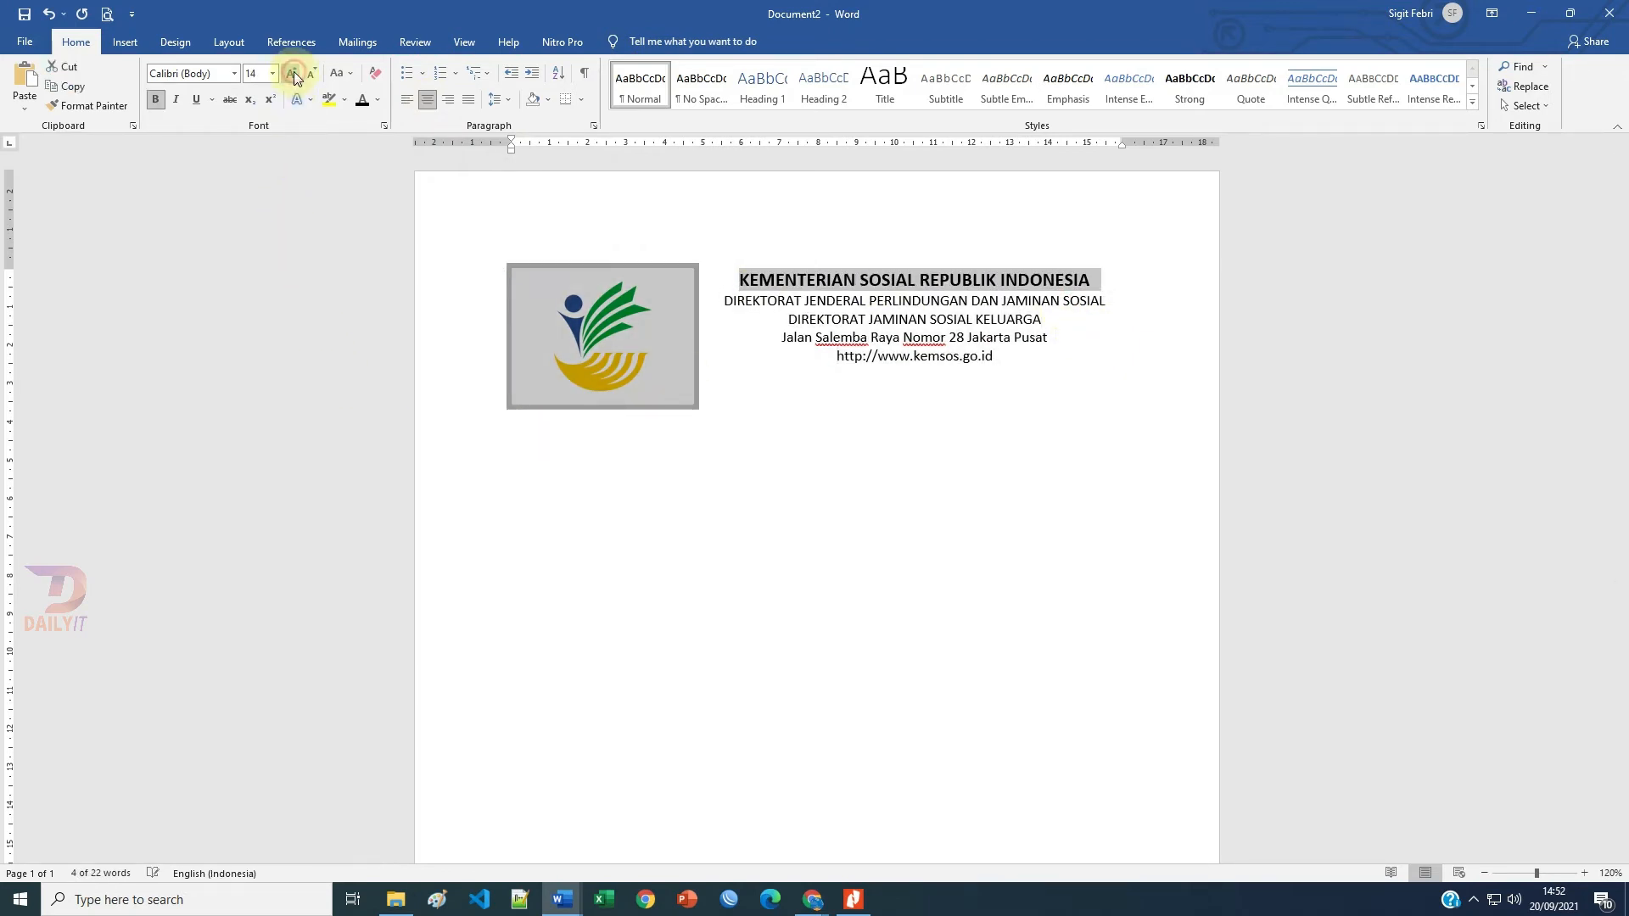
pyautogui.click(293, 75)
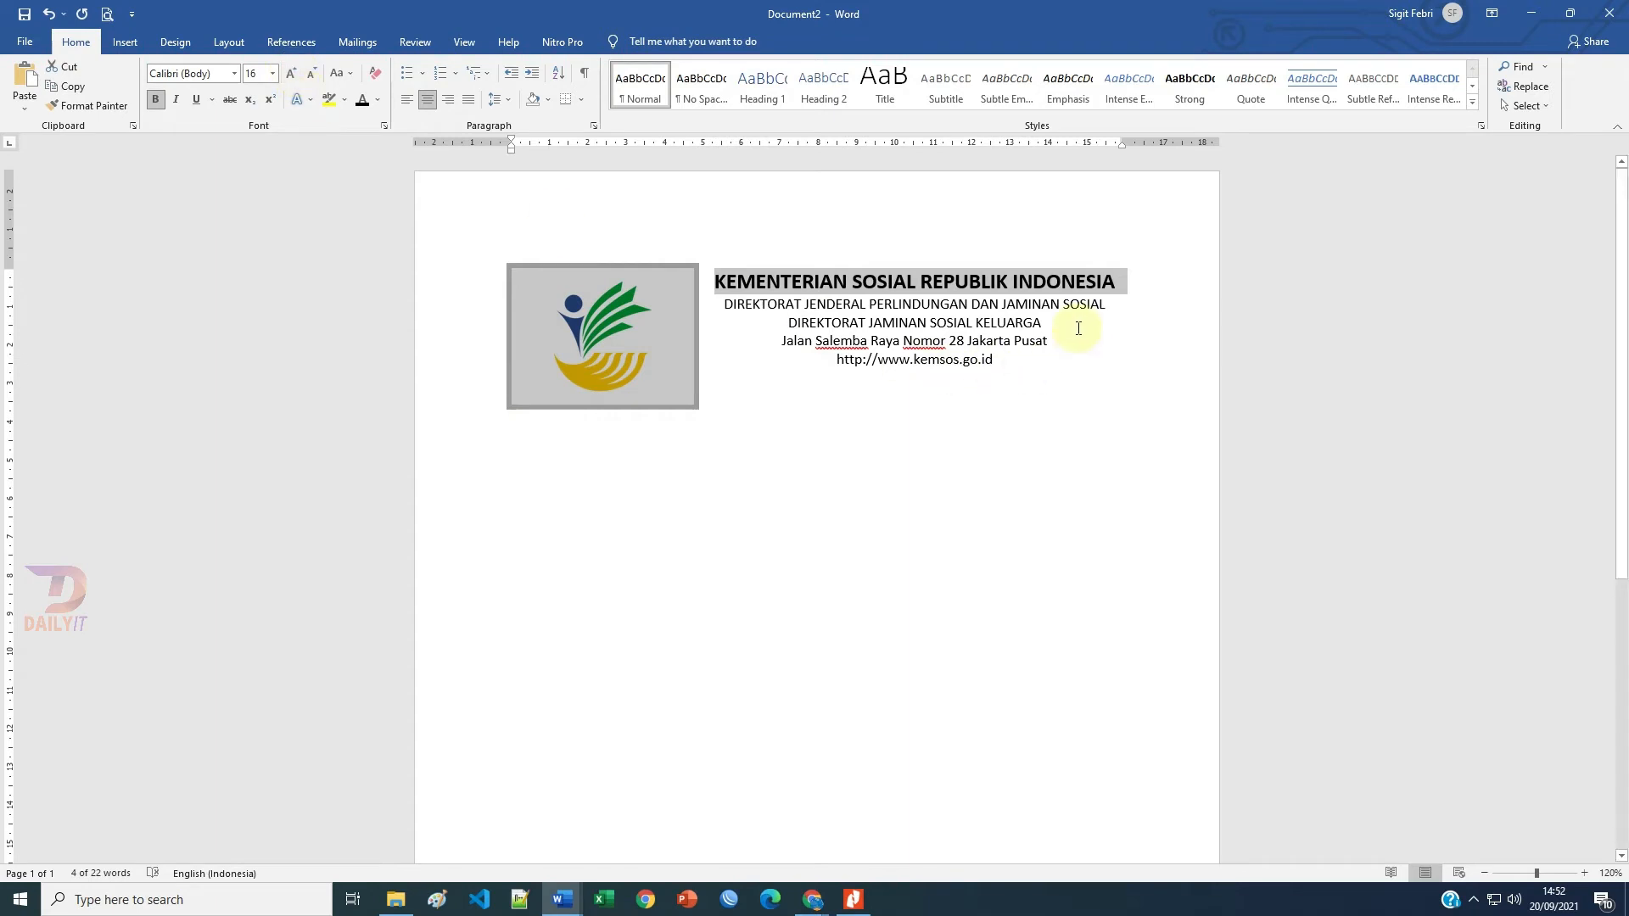
# - Increase the font size of the two DIREKTORAT lines to 12 pt
pyautogui.click(1013, 365)
pyautogui.moveTo(1051, 324); pyautogui.dragTo(735, 310)
pyautogui.click(292, 74)
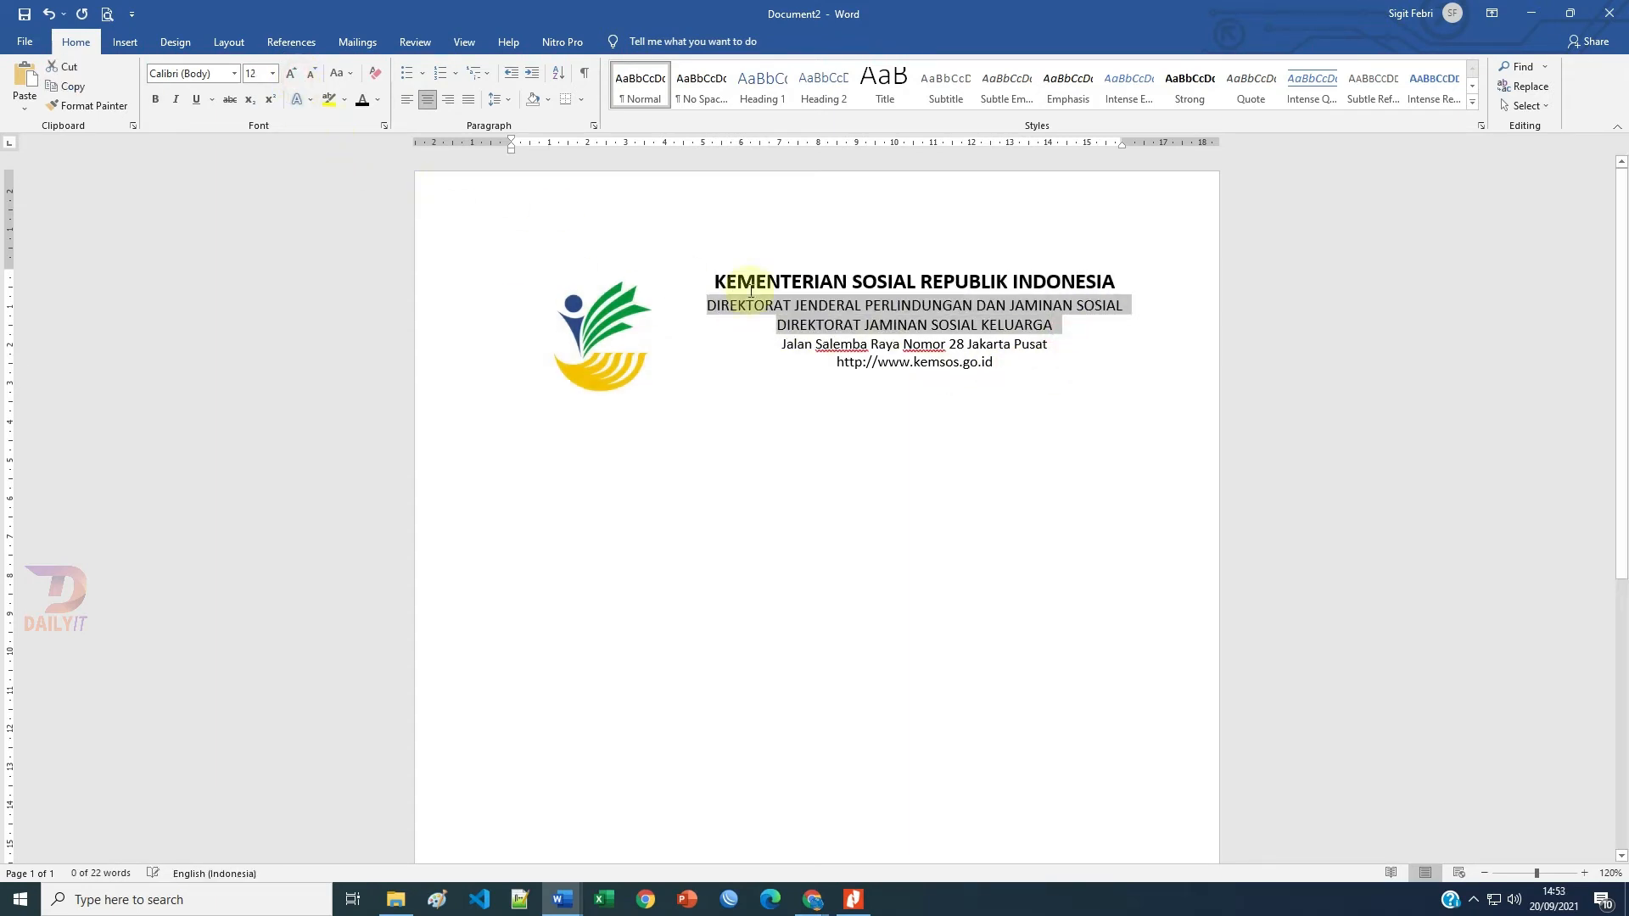
# - Increase the font size of the KEMENTERIAN SOSIAL REPUBLIK INDONESIA heading to 18 pt
pyautogui.click(1016, 276)
pyautogui.moveTo(1115, 280); pyautogui.dragTo(709, 276)
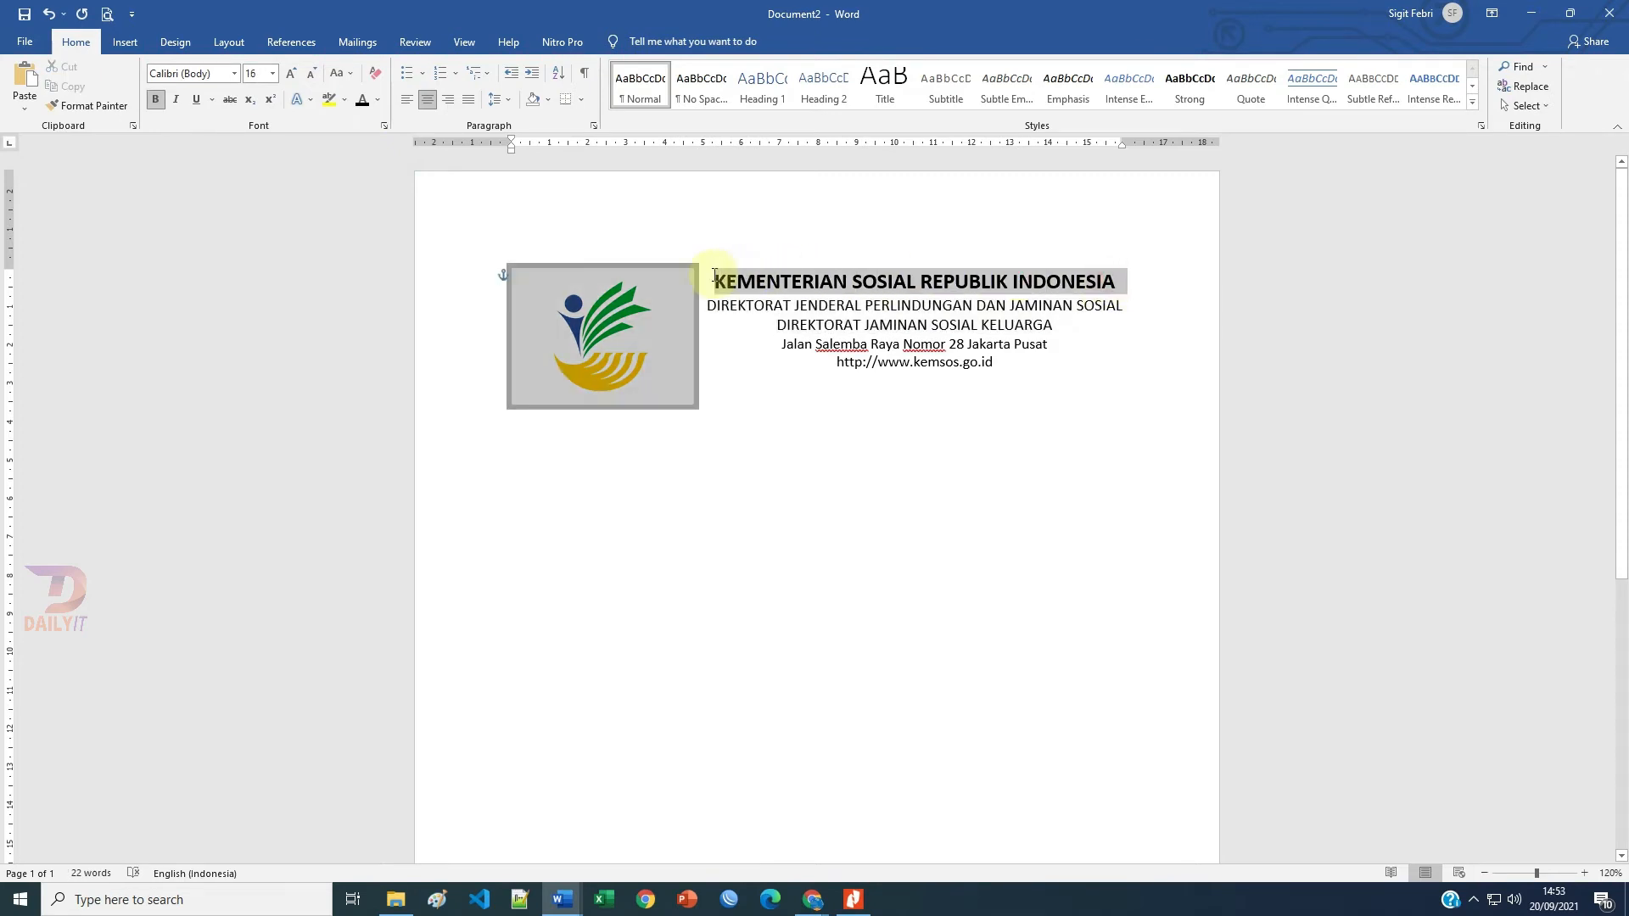
pyautogui.click(292, 73)
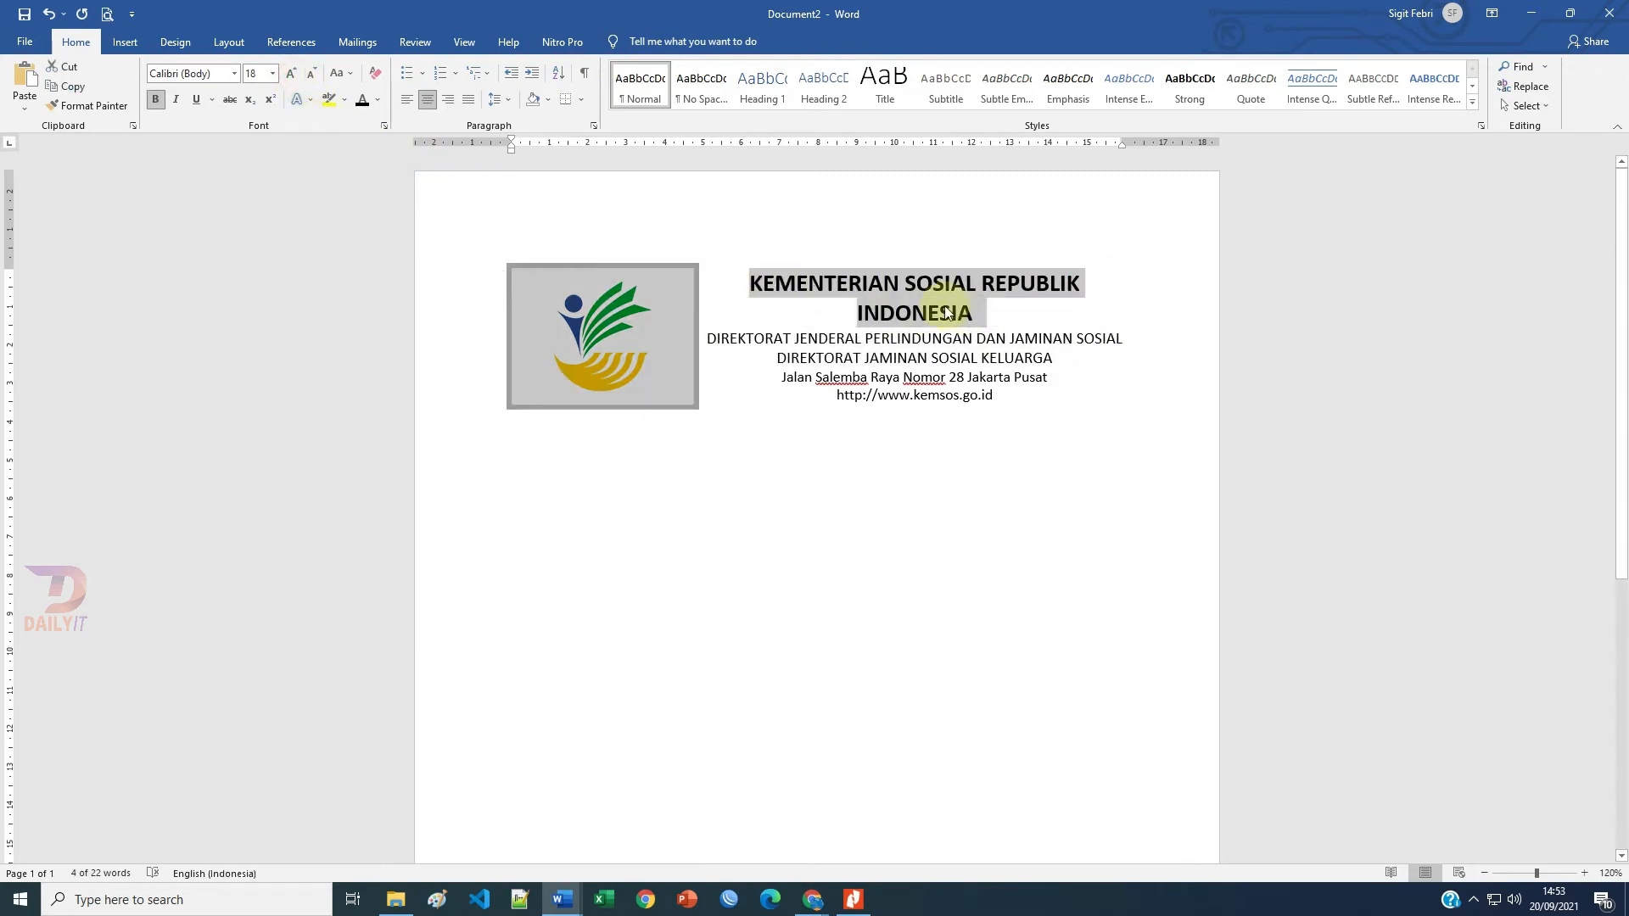
# - Crop the logo's empty margins on all four sides to about 3.05 by 3 cm, and scale the cropped logo down proportionally
pyautogui.click(634, 369)
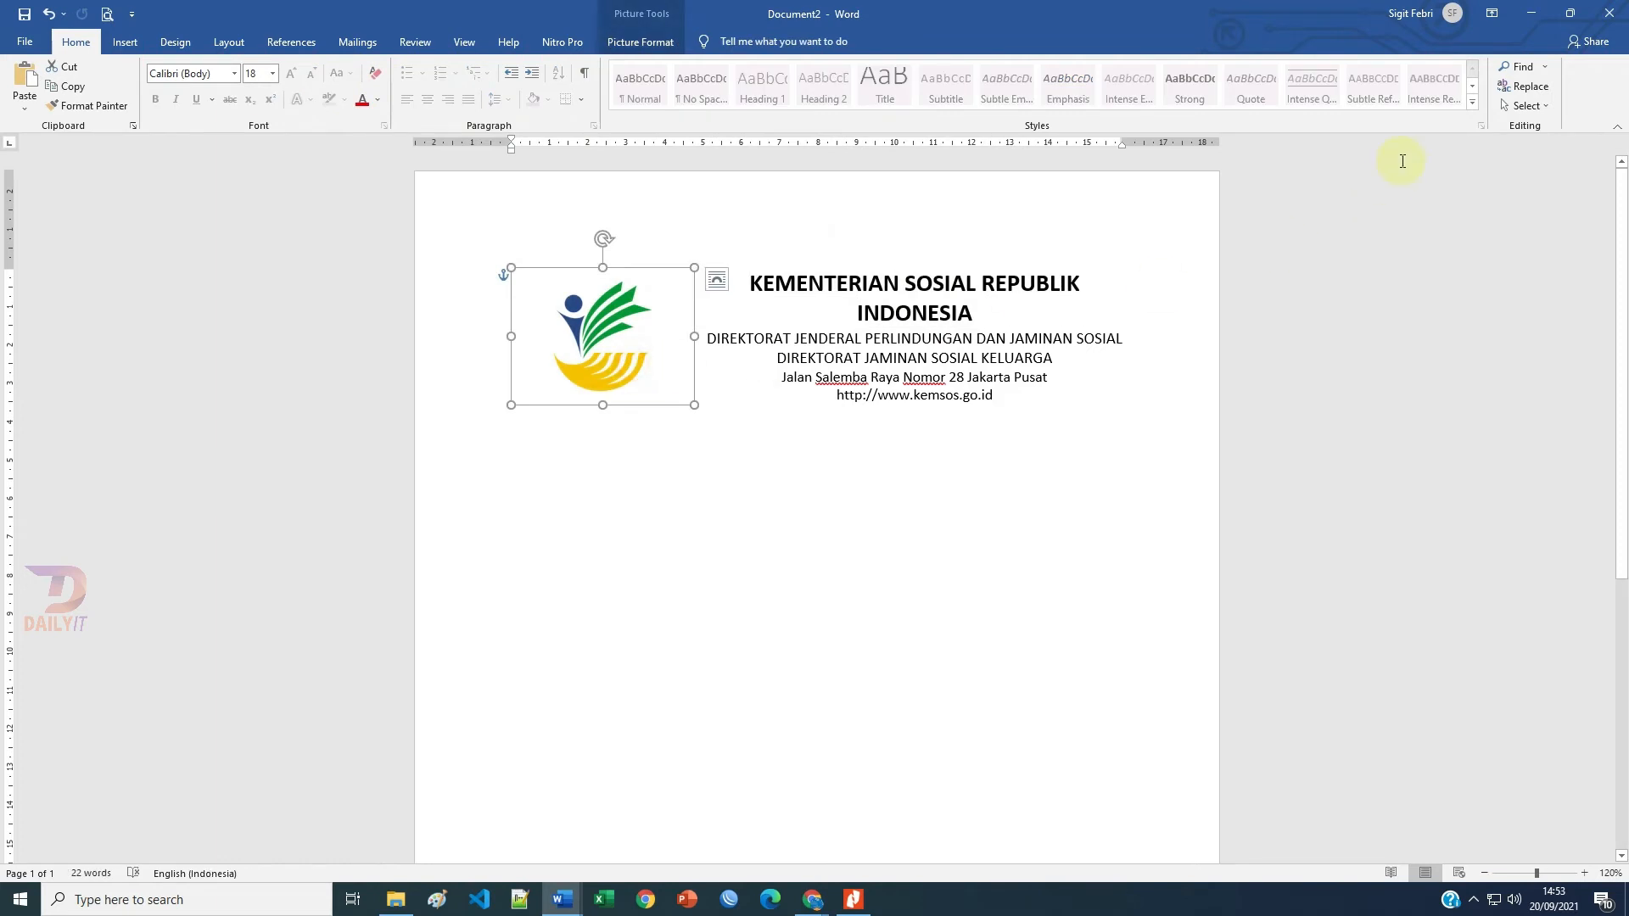
pyautogui.click(639, 42)
pyautogui.click(1453, 81)
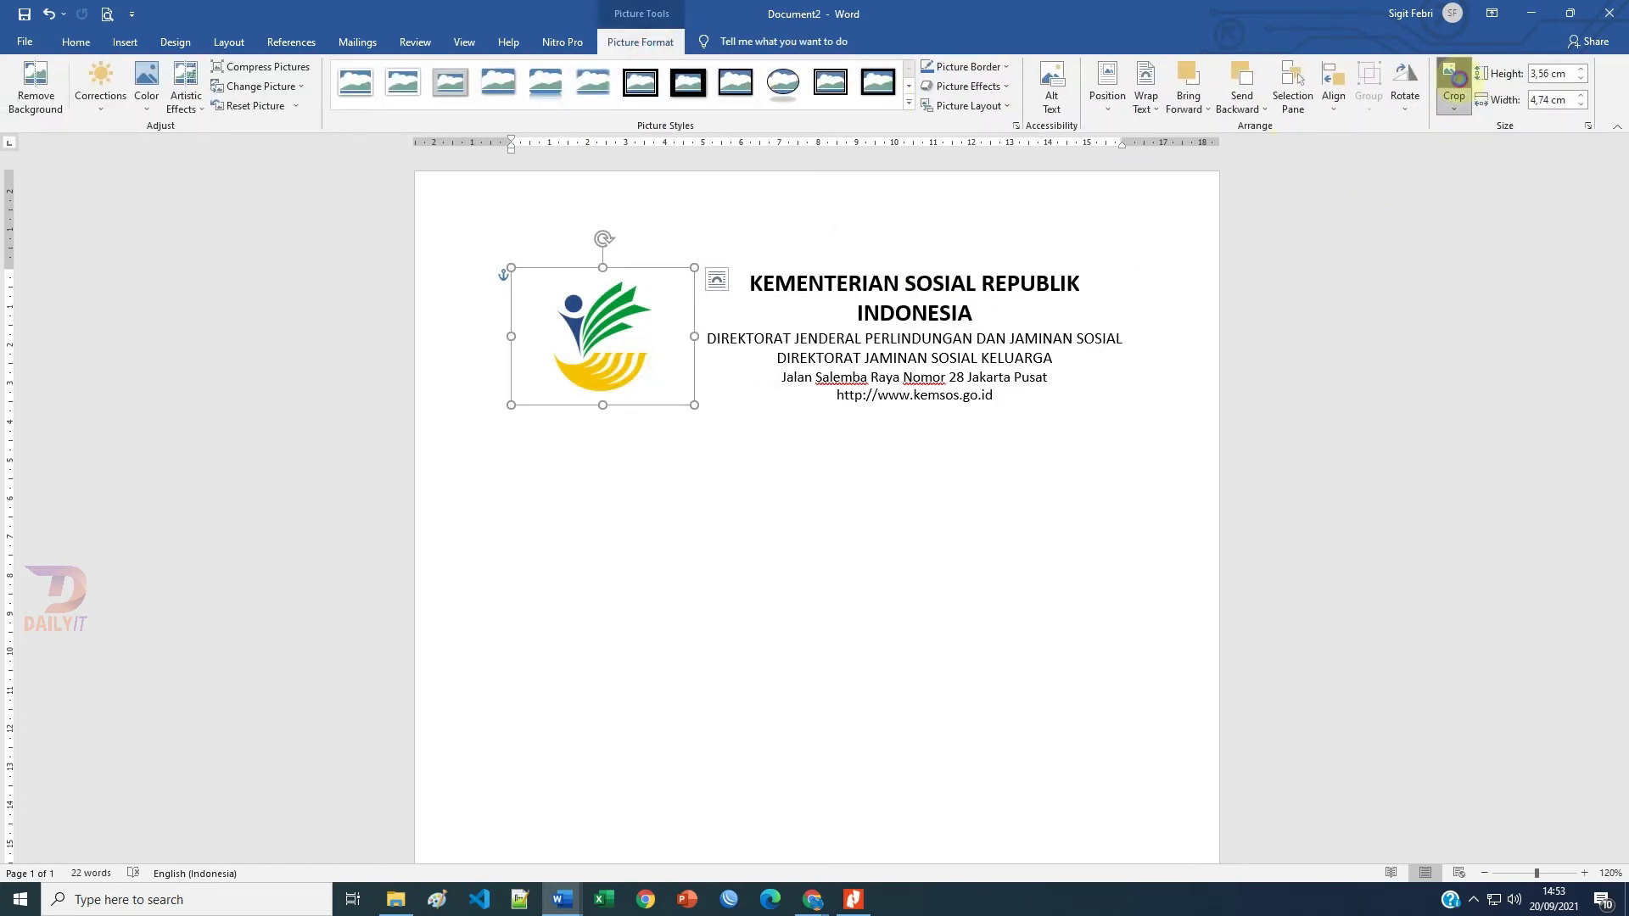
pyautogui.moveTo(693, 337); pyautogui.dragTo(656, 337)
pyautogui.moveTo(511, 336); pyautogui.dragTo(541, 337)
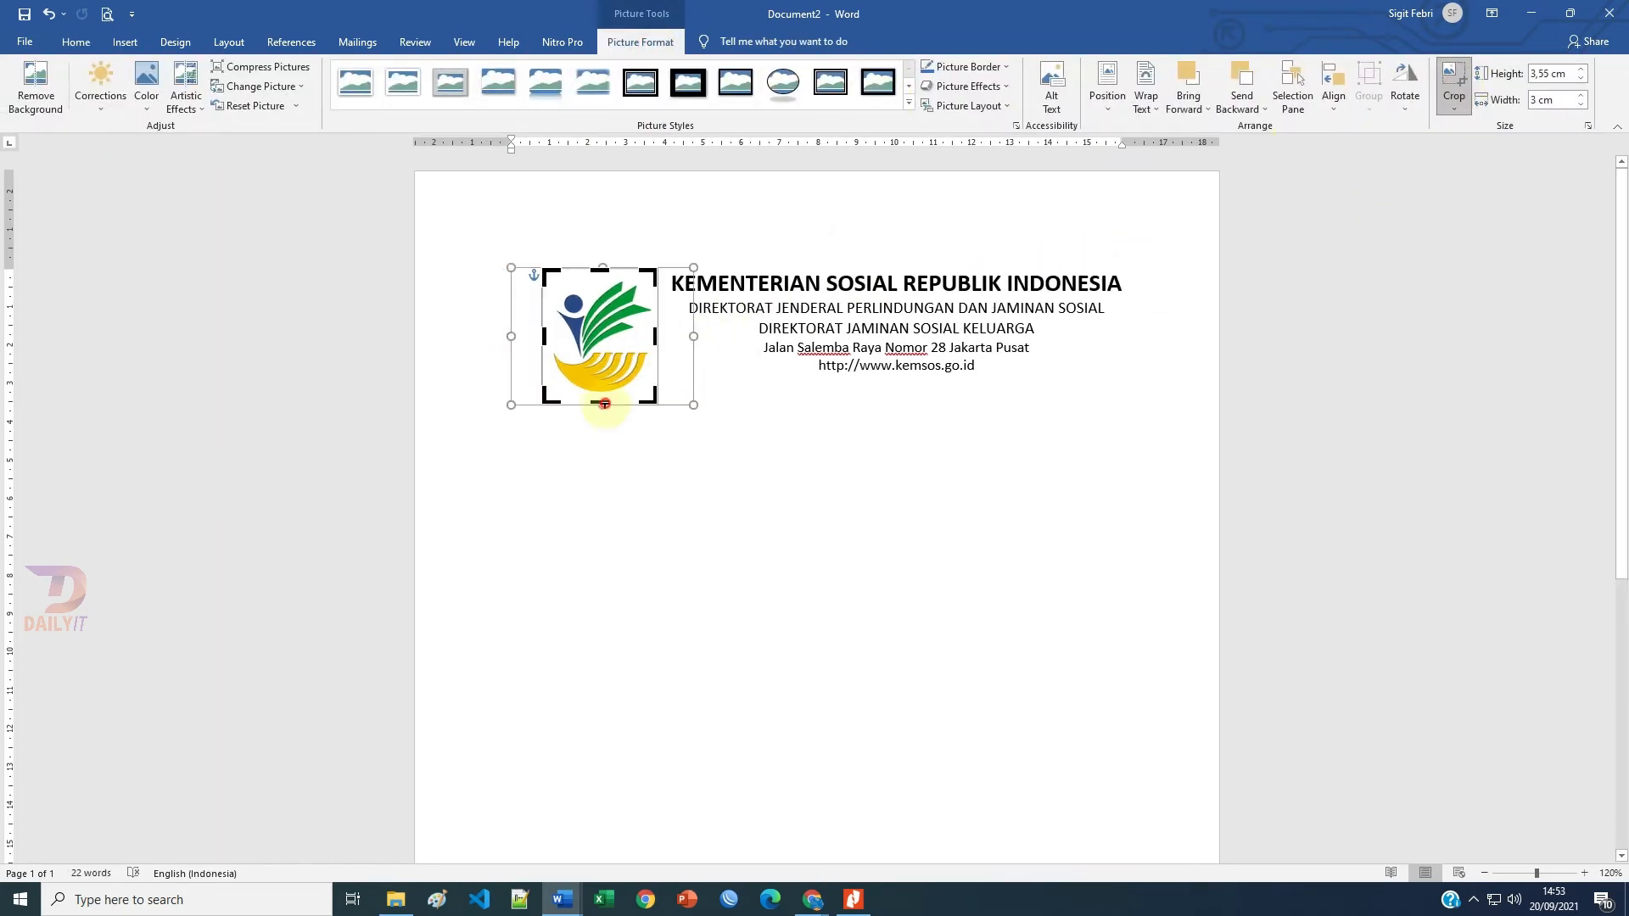
pyautogui.moveTo(601, 403); pyautogui.dragTo(601, 395)
pyautogui.moveTo(598, 270); pyautogui.dragTo(594, 279)
pyautogui.click(1452, 77)
pyautogui.moveTo(658, 396); pyautogui.dragTo(629, 368)
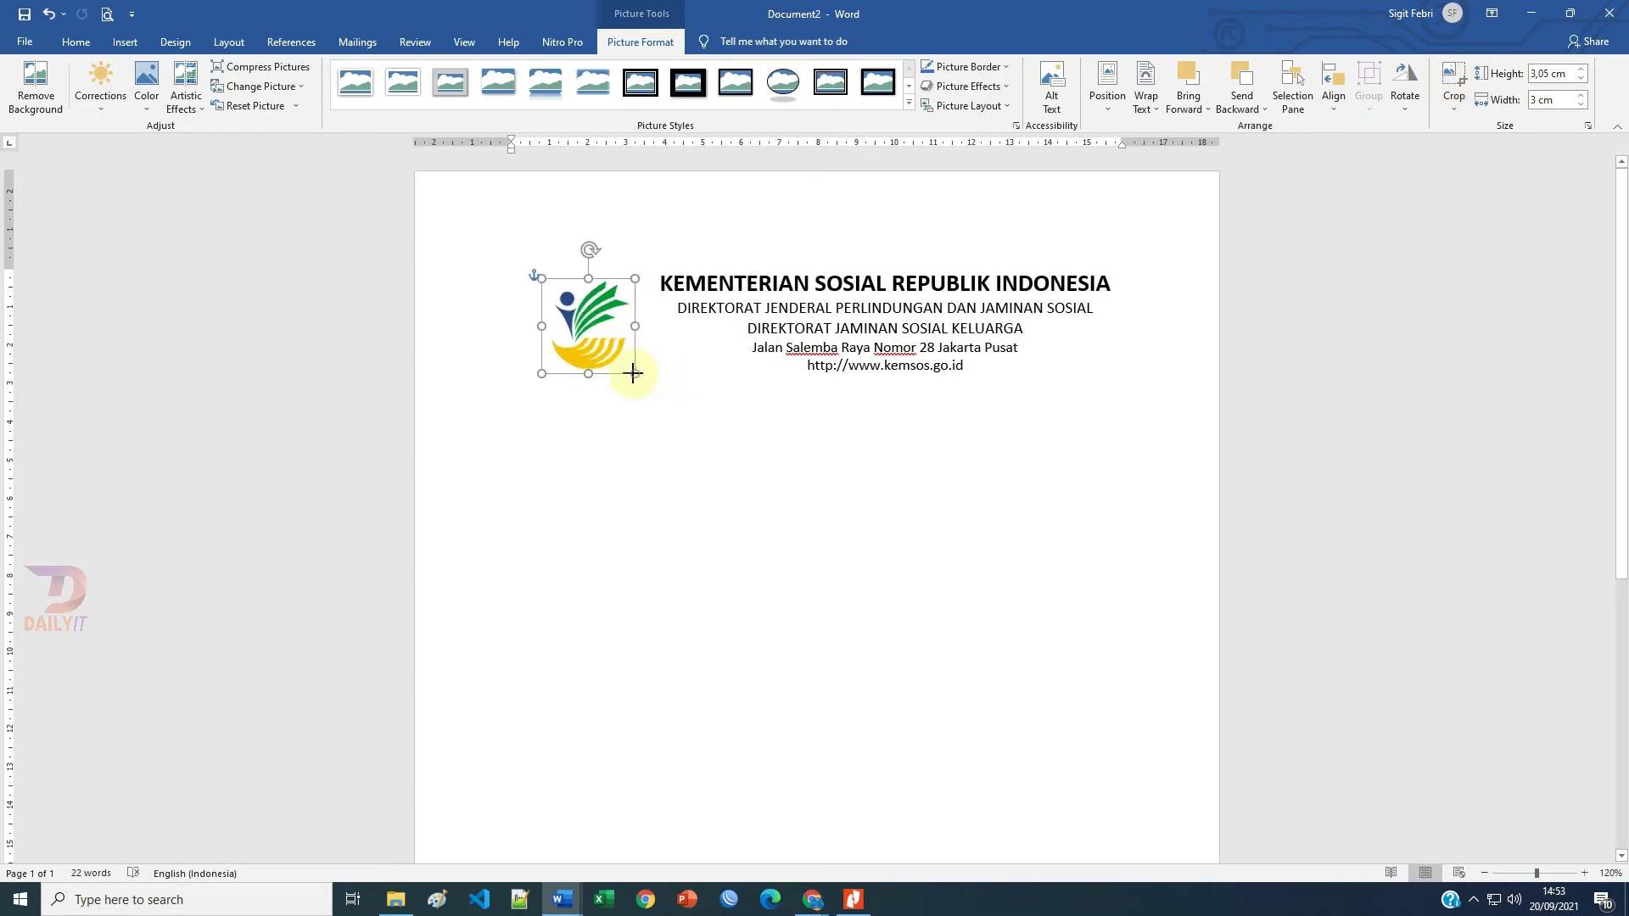
# - Set up a paragraph border for the empty line below the web address, using the 3 pt thick-and-thin double-line style
pyautogui.click(840, 473)
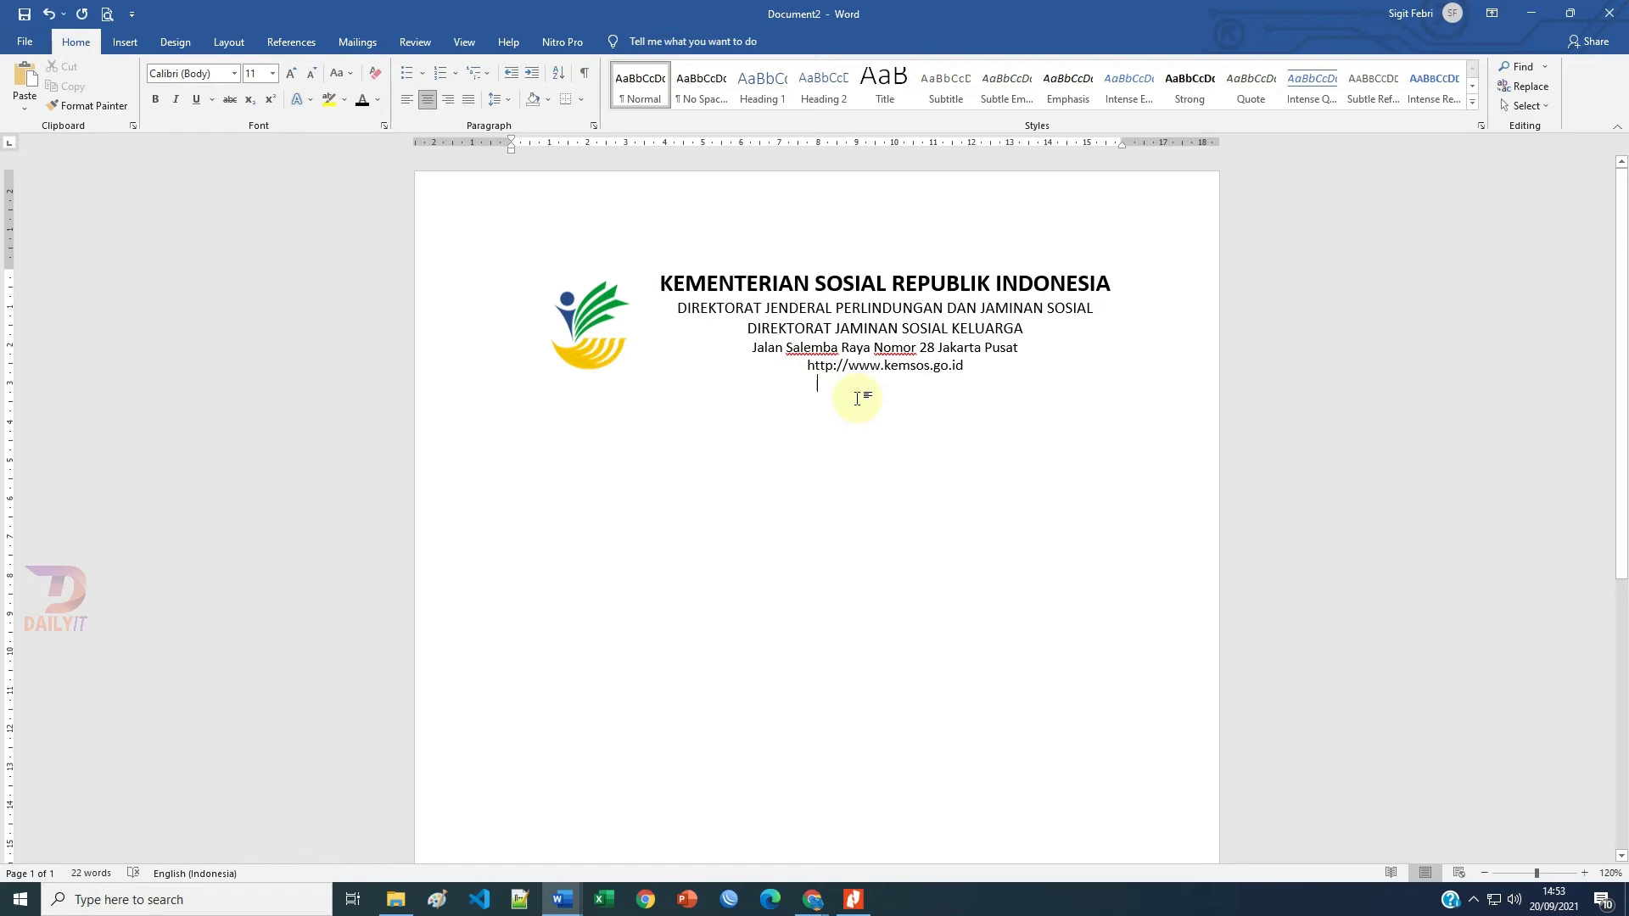
pyautogui.click(125, 42)
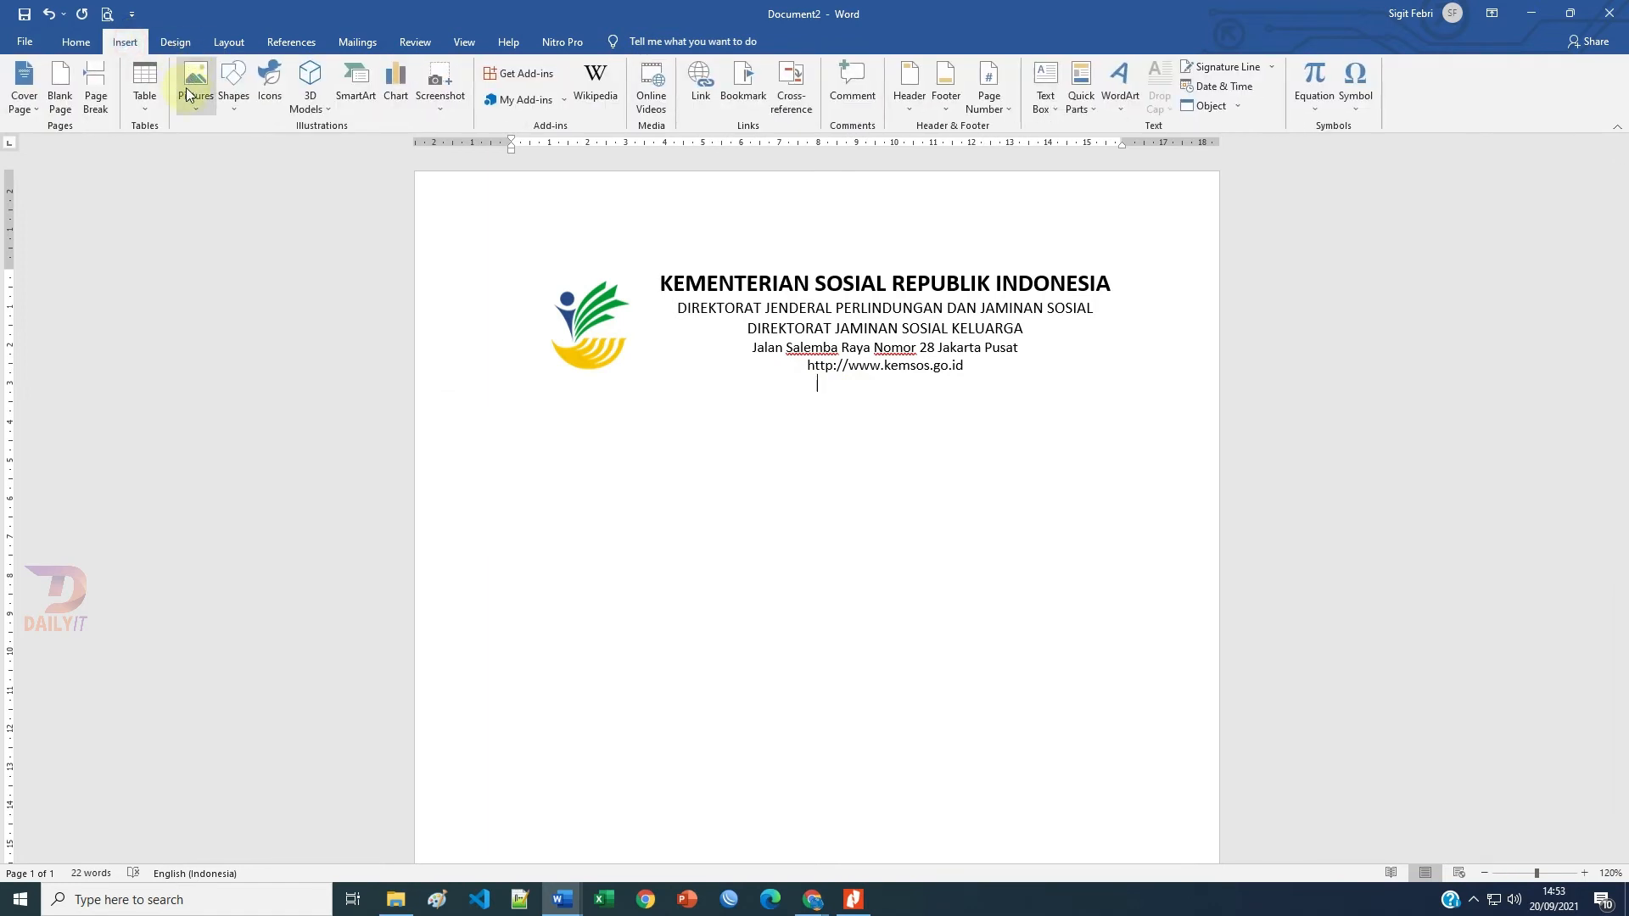
pyautogui.click(237, 108)
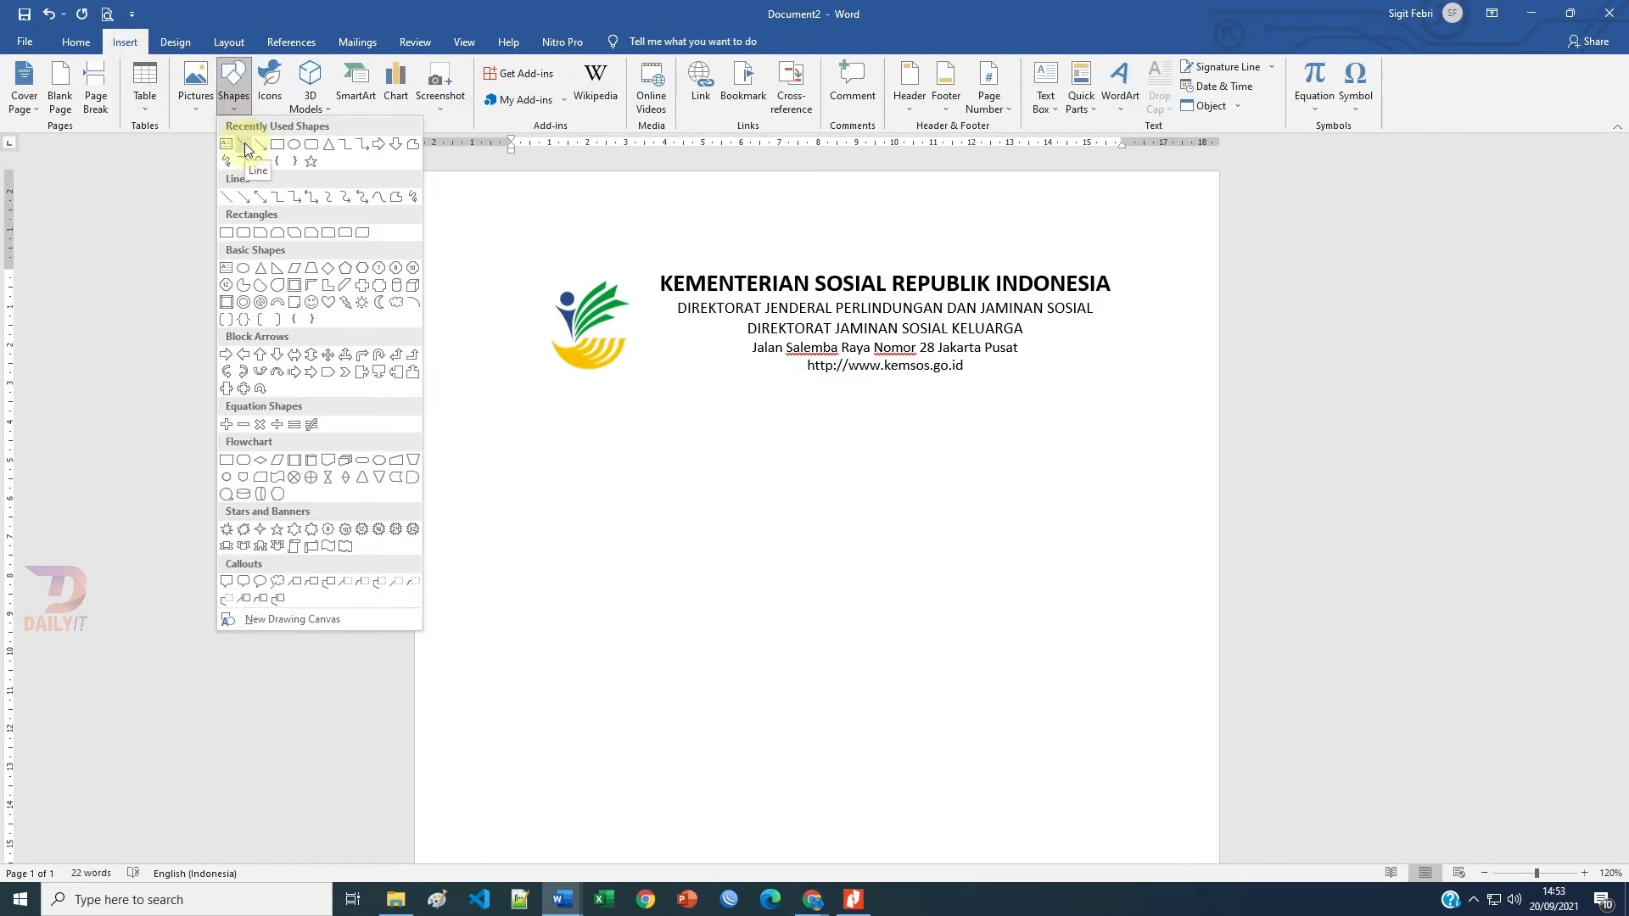
pyautogui.click(186, 47)
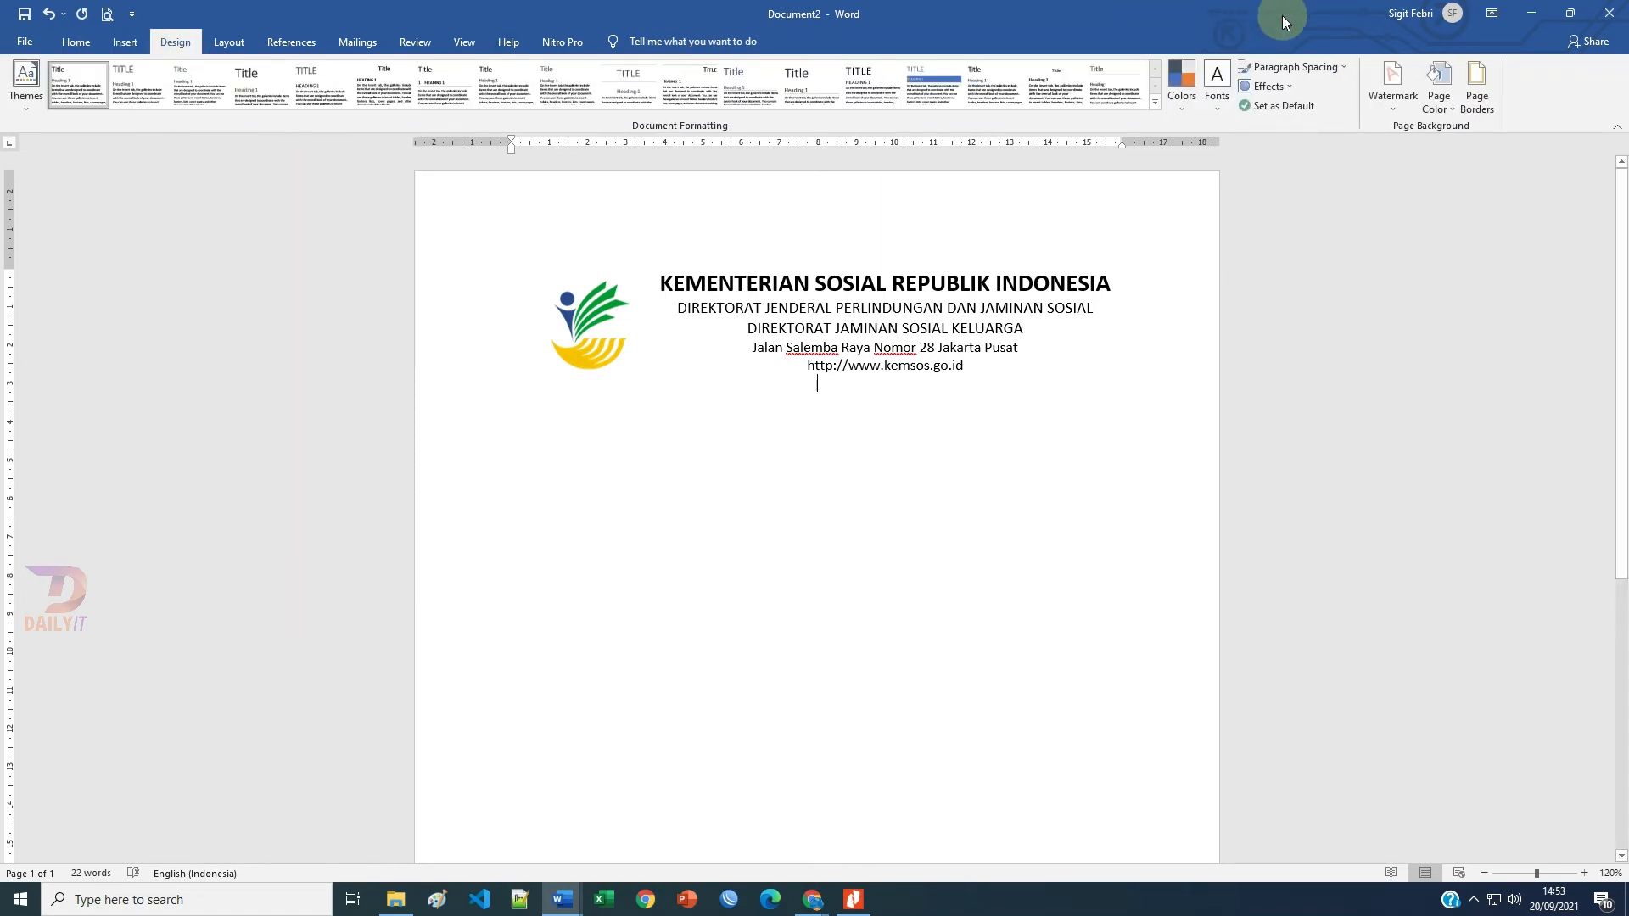
pyautogui.click(1478, 109)
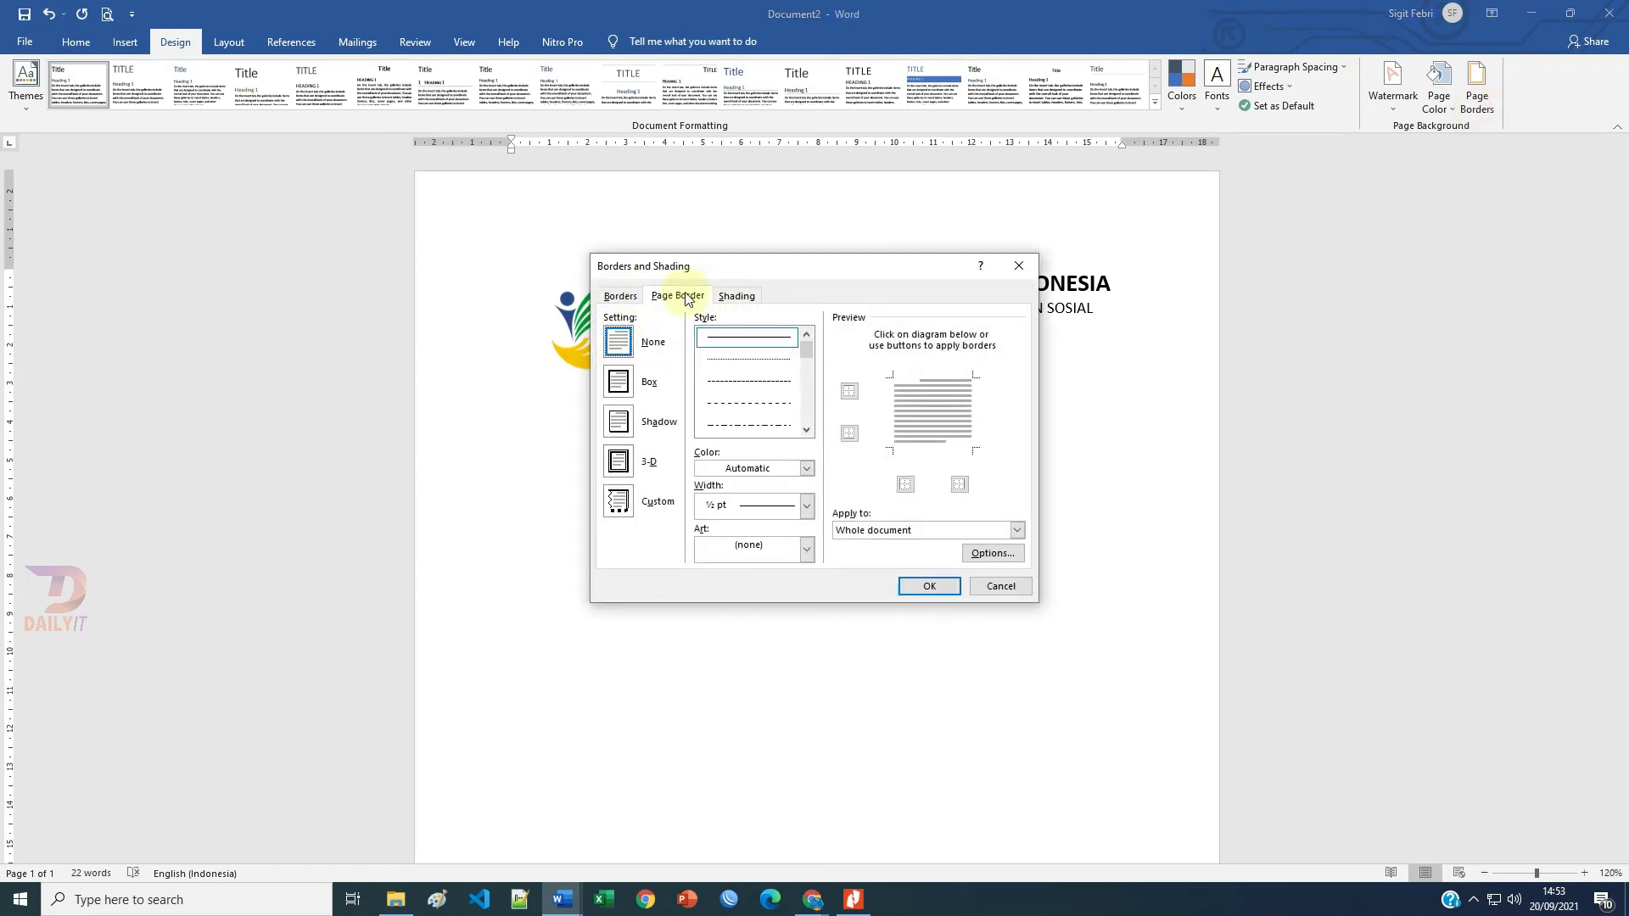
pyautogui.click(612, 299)
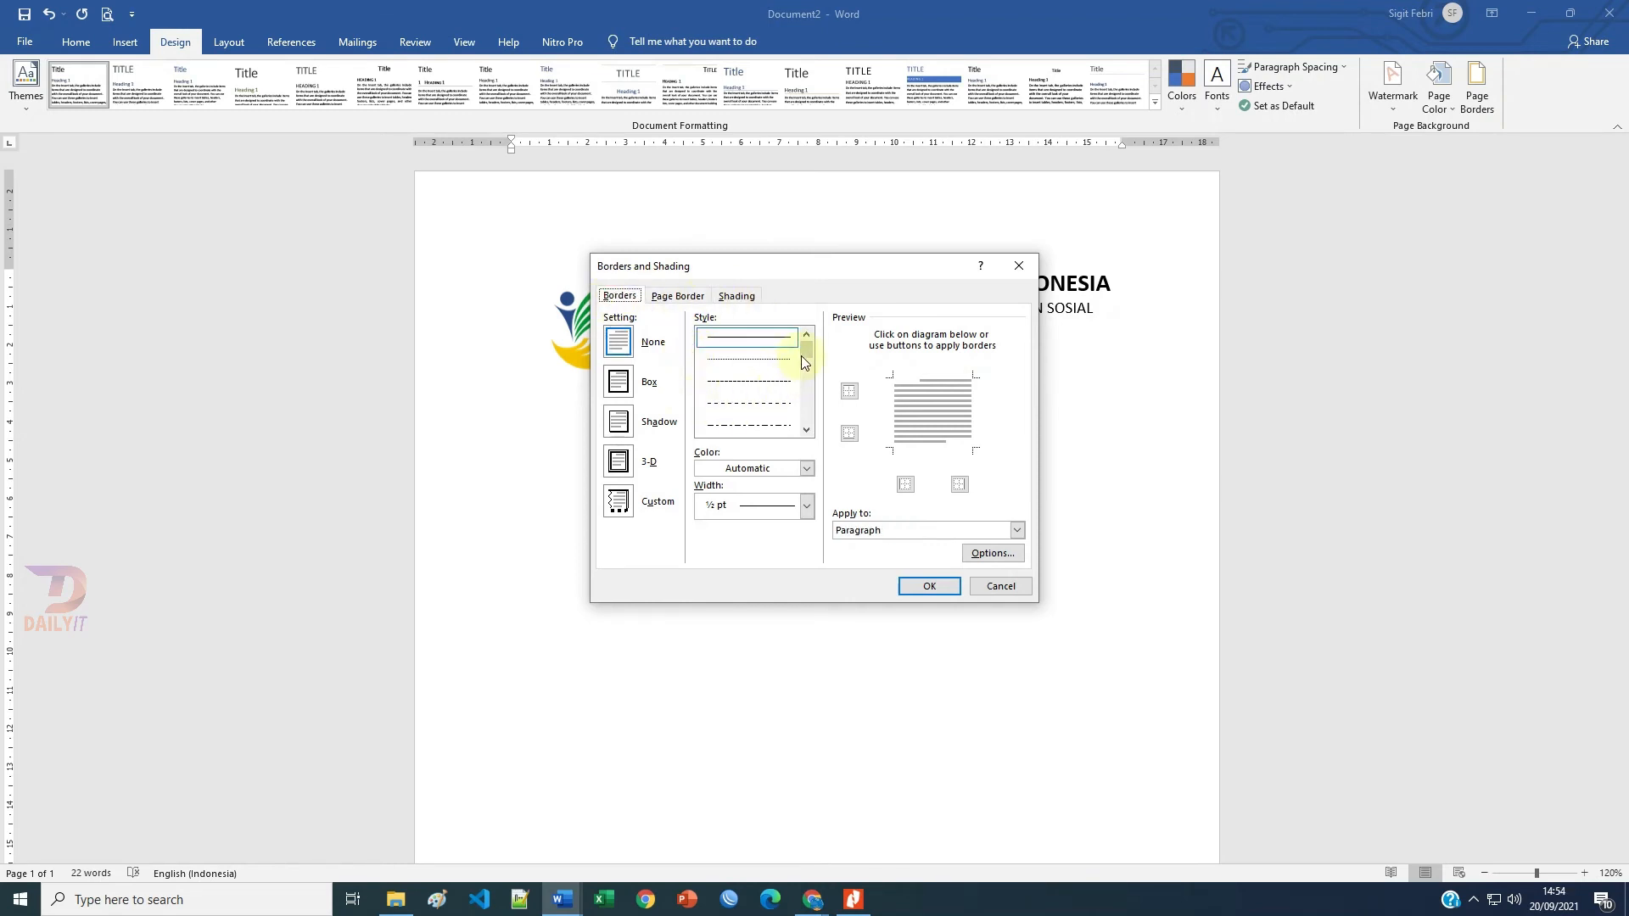
pyautogui.moveTo(807, 349); pyautogui.dragTo(808, 373)
pyautogui.click(743, 386)
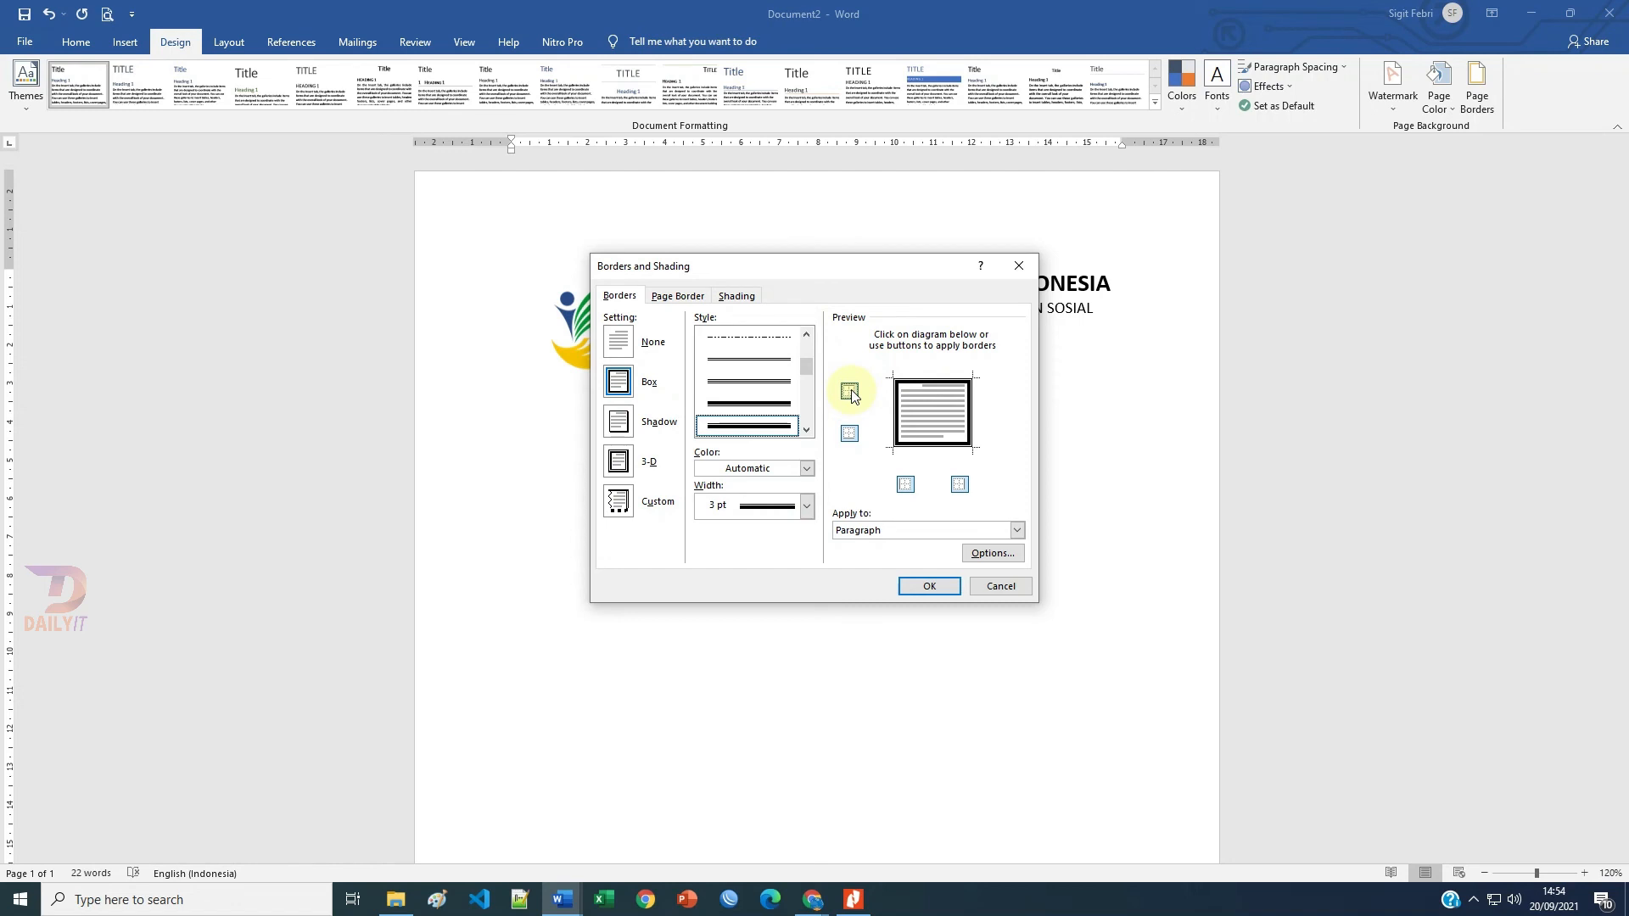
# - Remove the bottom, left and right sides from the paragraph border, keeping only the top line, and apply it
pyautogui.click(849, 434)
pyautogui.click(905, 485)
pyautogui.click(960, 485)
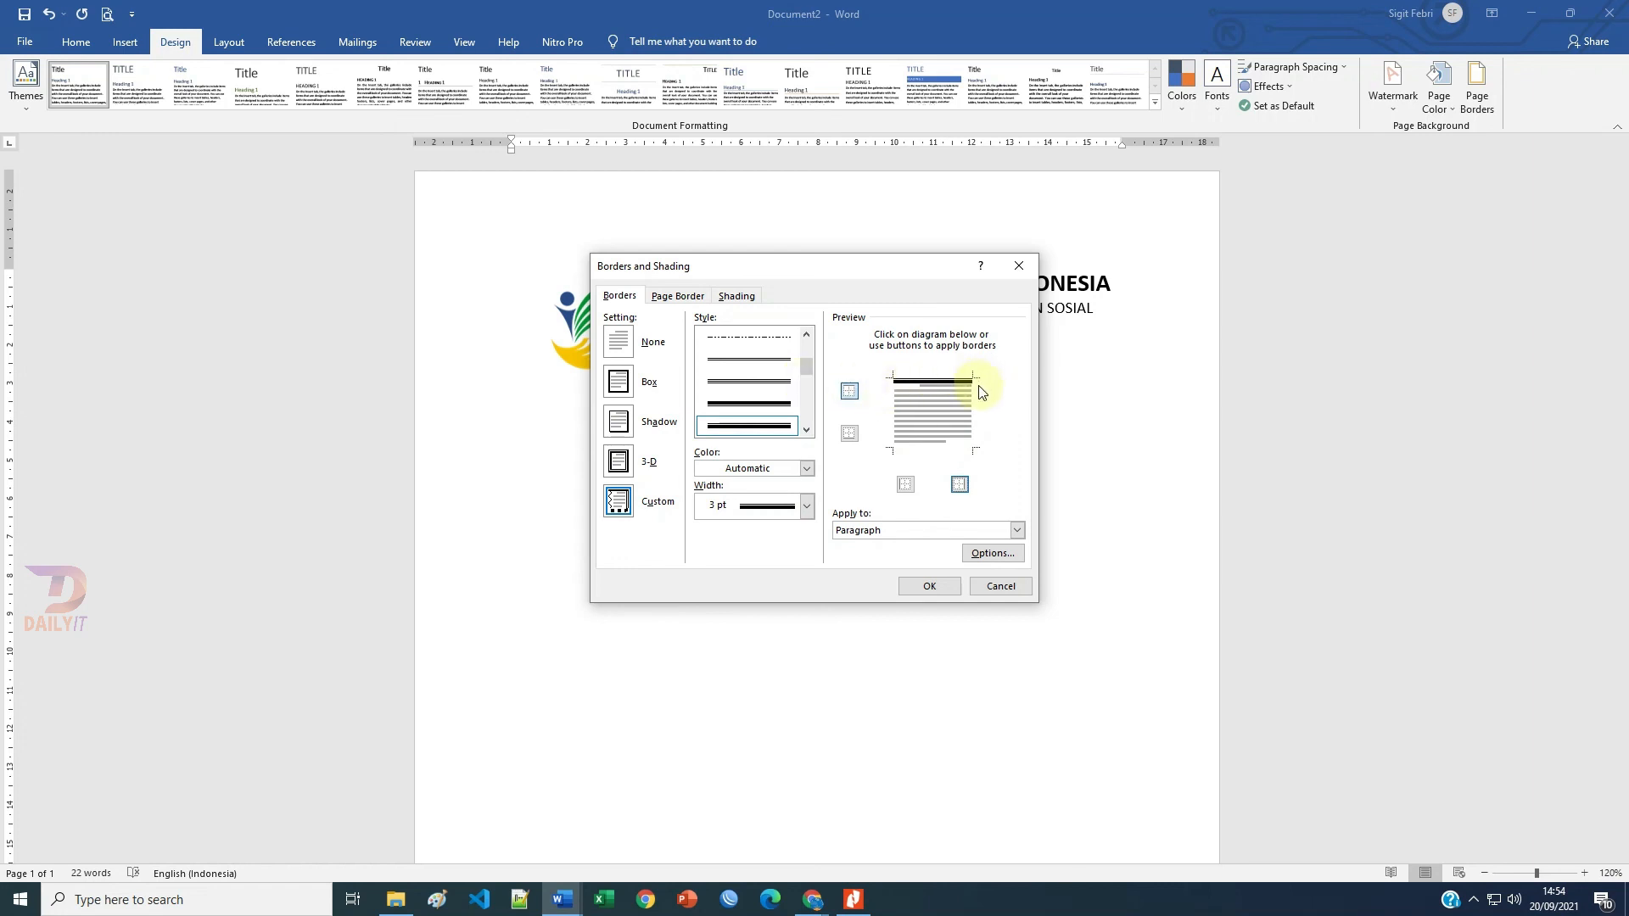
pyautogui.click(928, 587)
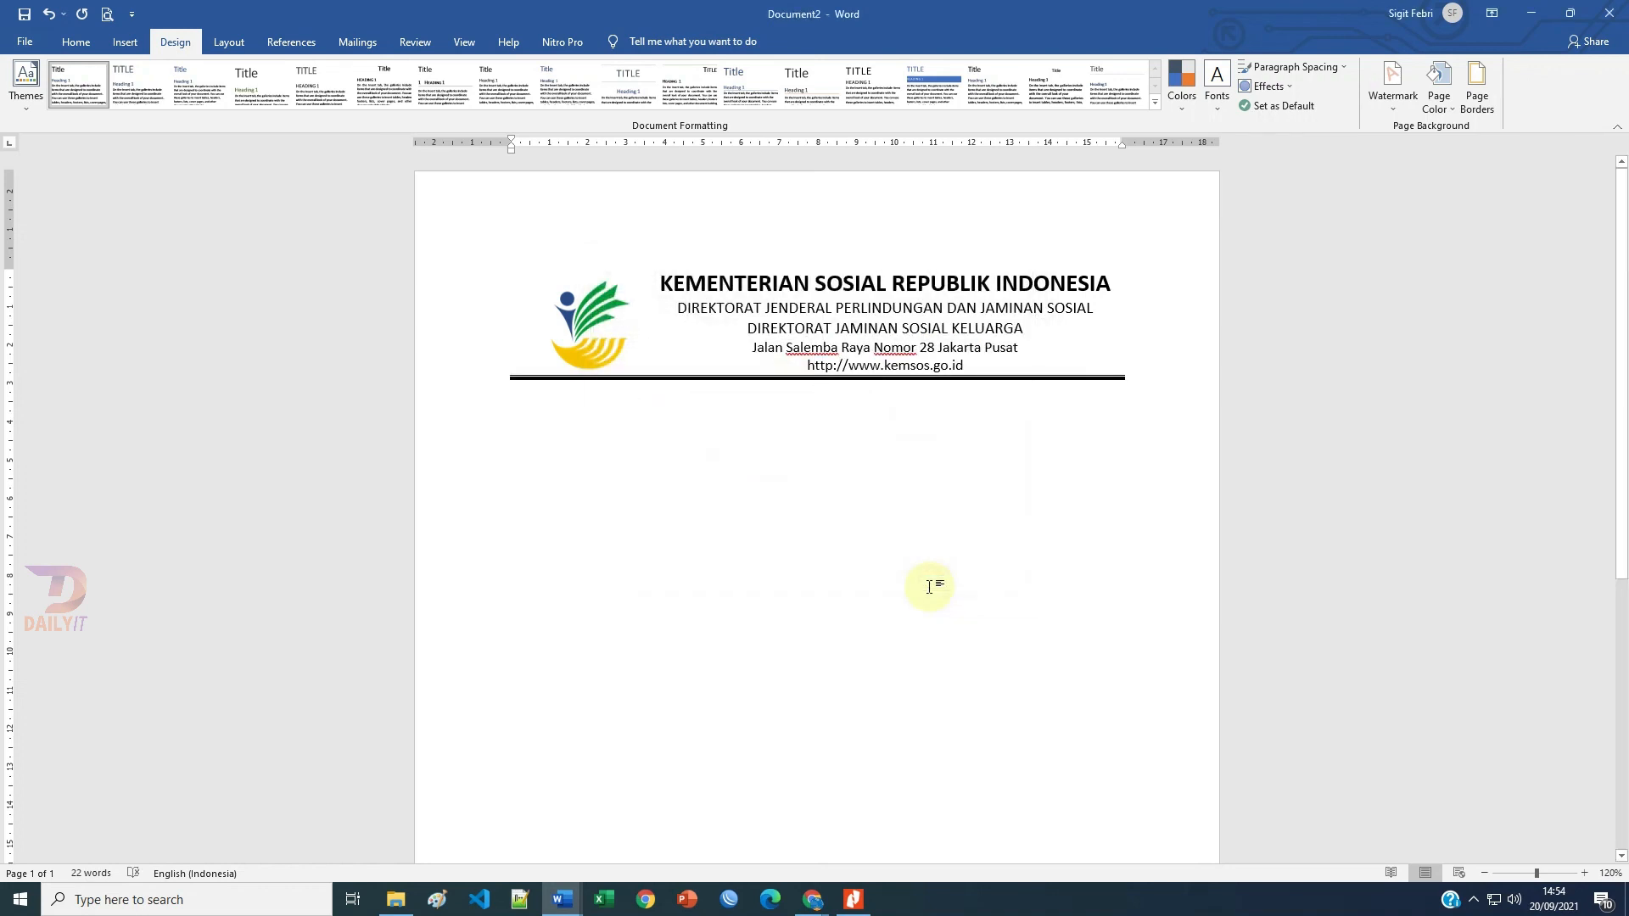